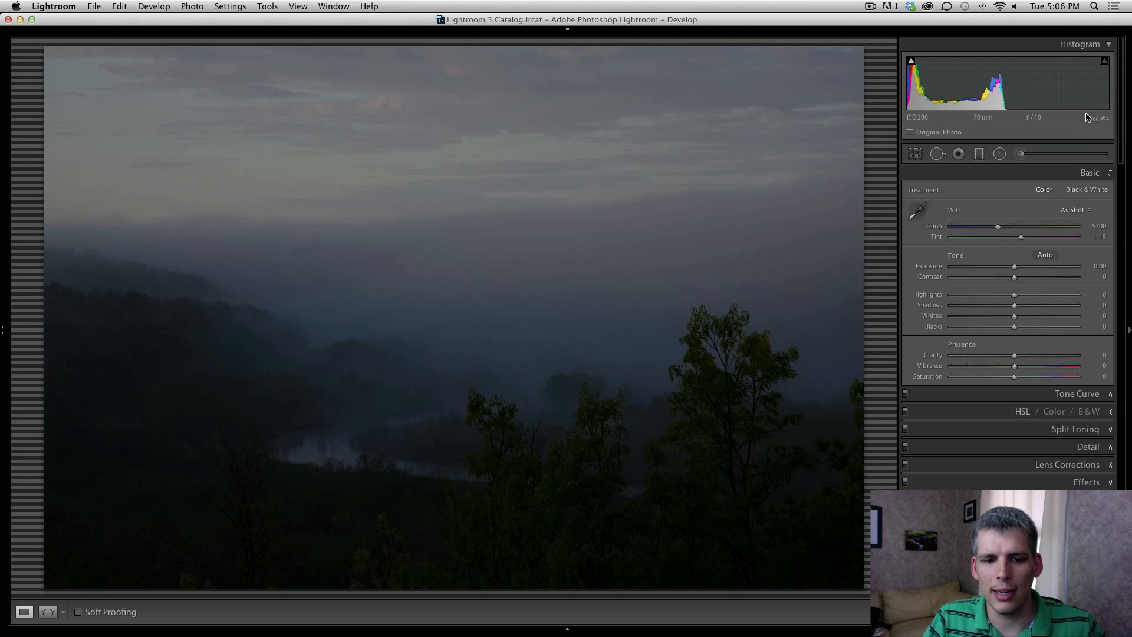
Step: Advance to the next, brighter bracketed exposure of the foggy valley
key(Right)
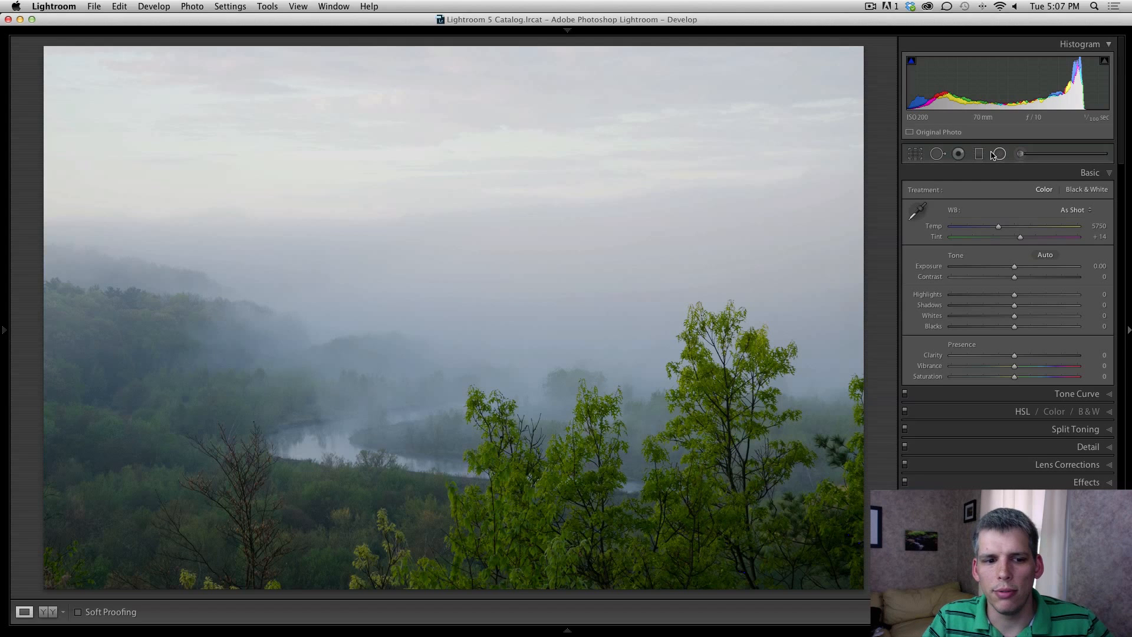
Step: Return to the darker exposure of the foggy river valley
key(Right)
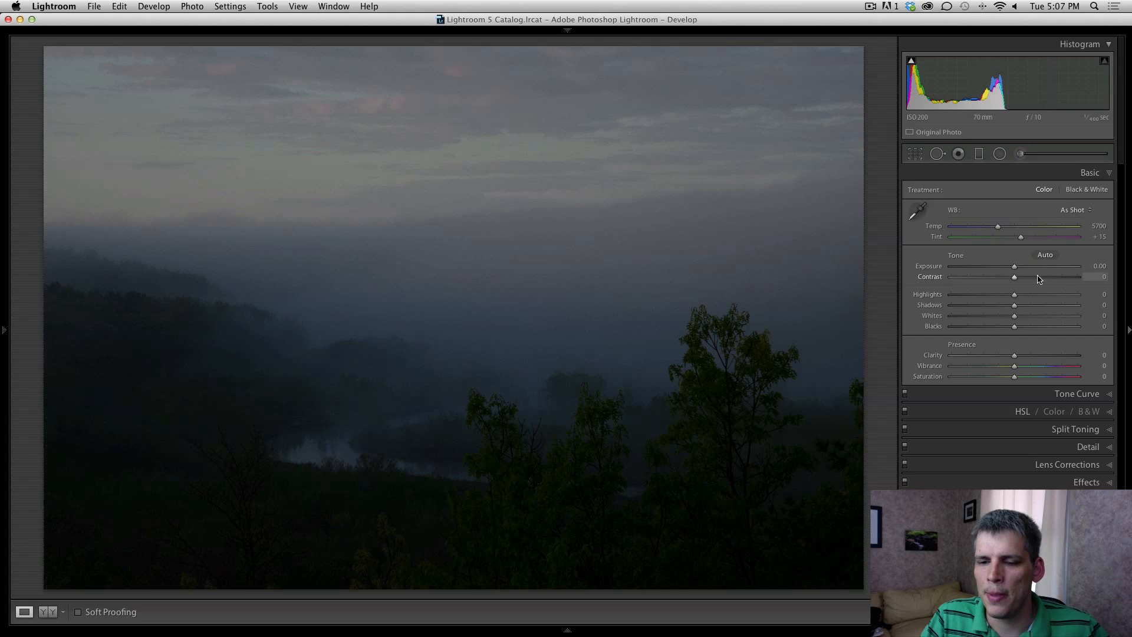
Step: Add a level graduated filter below the horizon with Exposure 1.32 and Shadows 100
key(m)
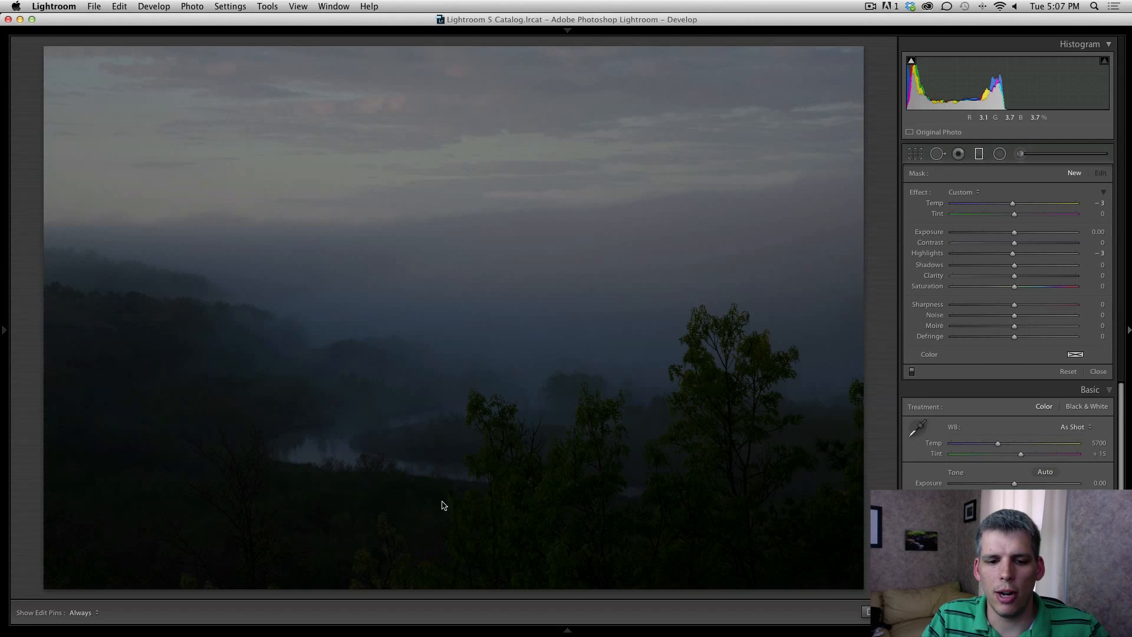
drag(444, 505, 461, 21)
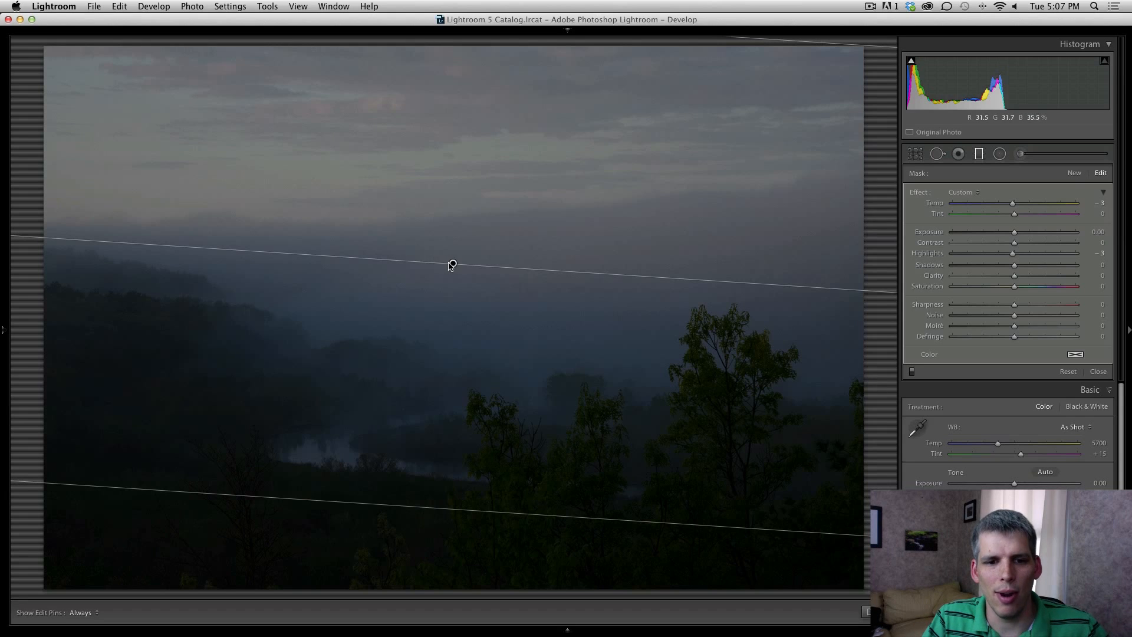
drag(452, 263, 461, 235)
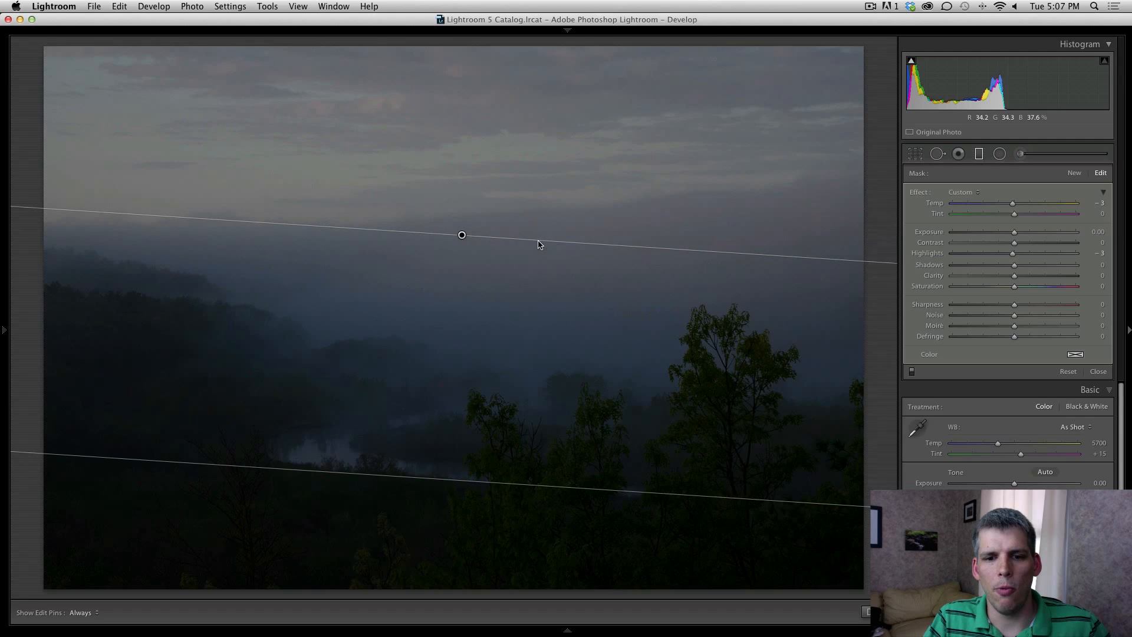
drag(538, 242, 541, 245)
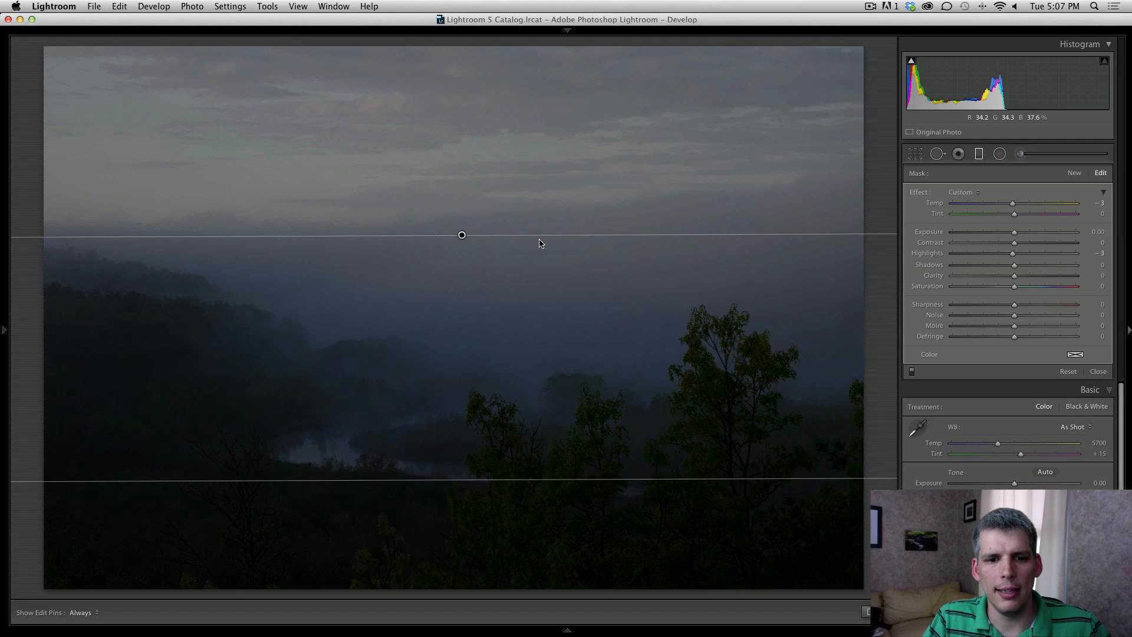
drag(462, 237, 462, 229)
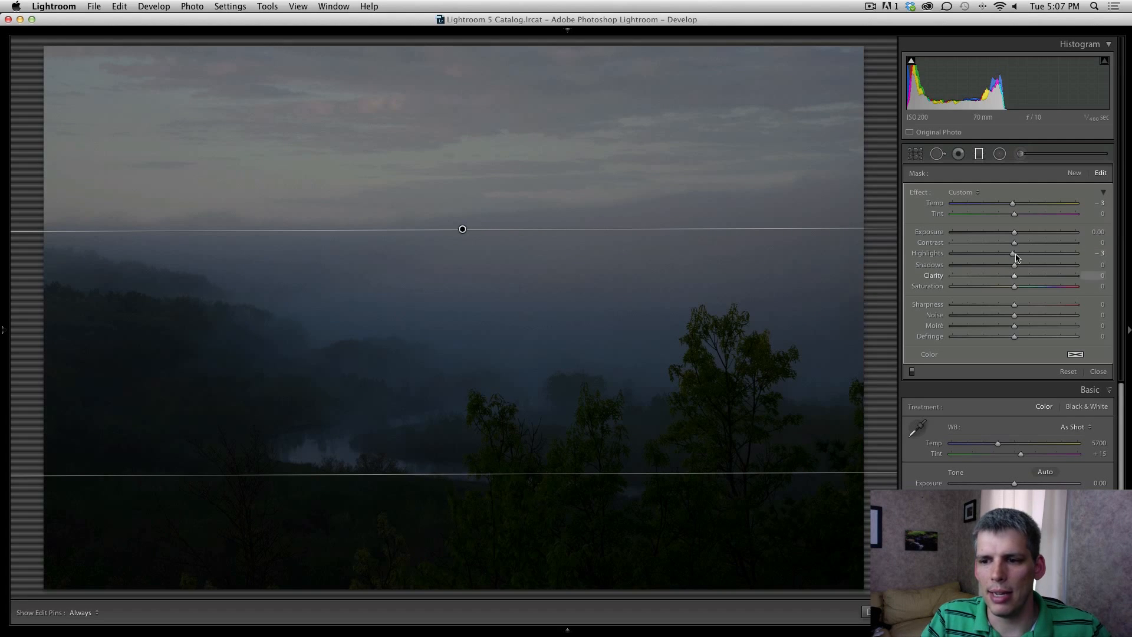
drag(1014, 232, 1077, 269)
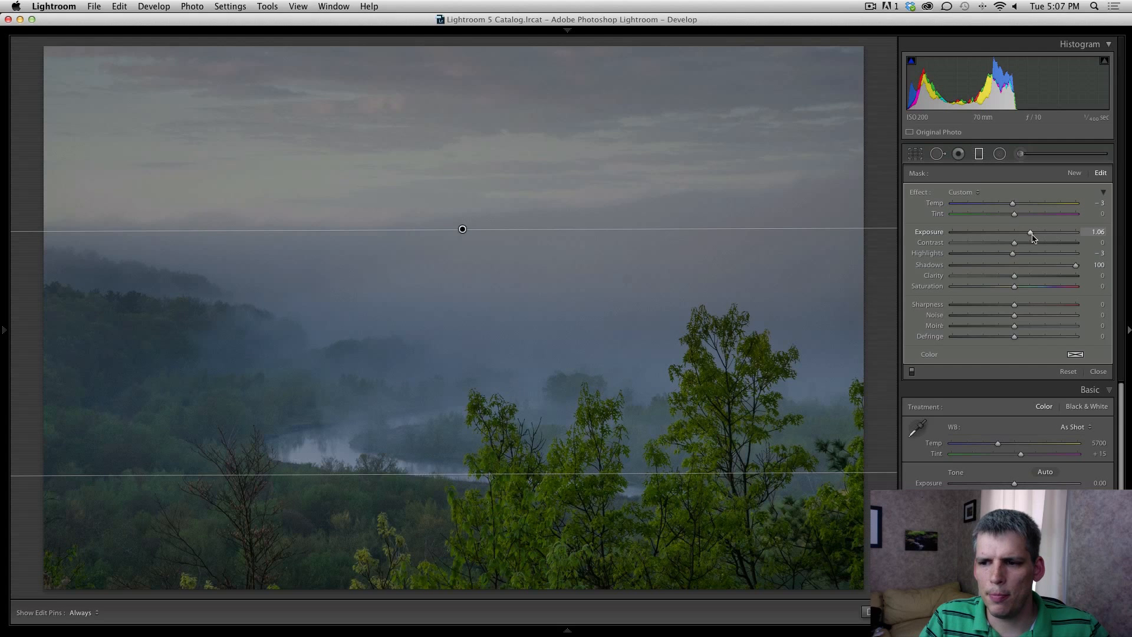
drag(1029, 231, 1035, 235)
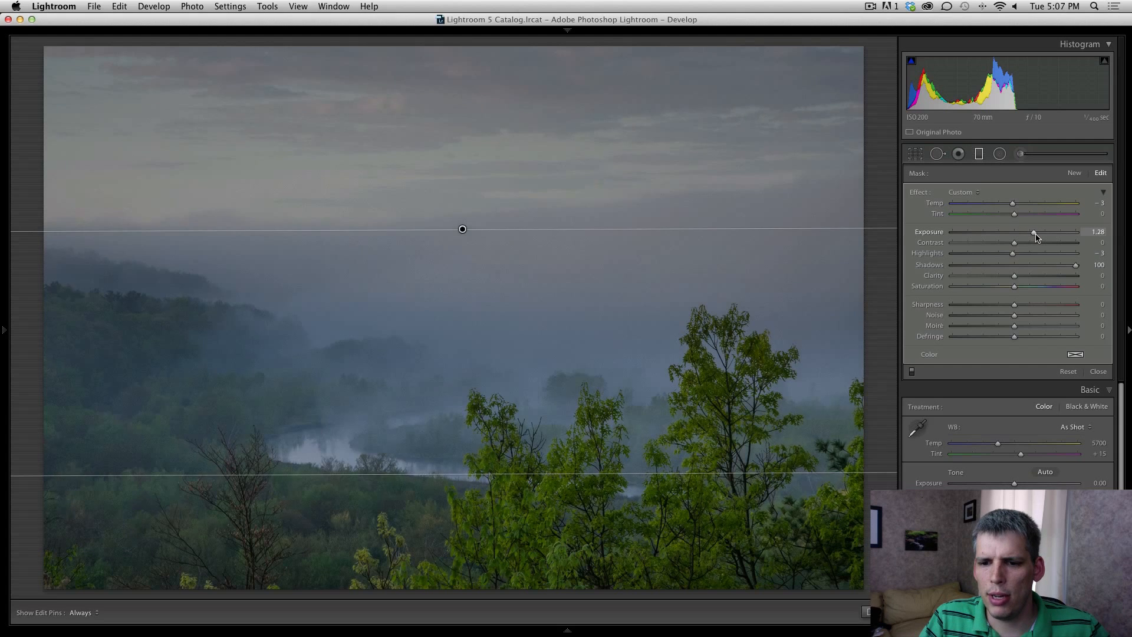
click(978, 155)
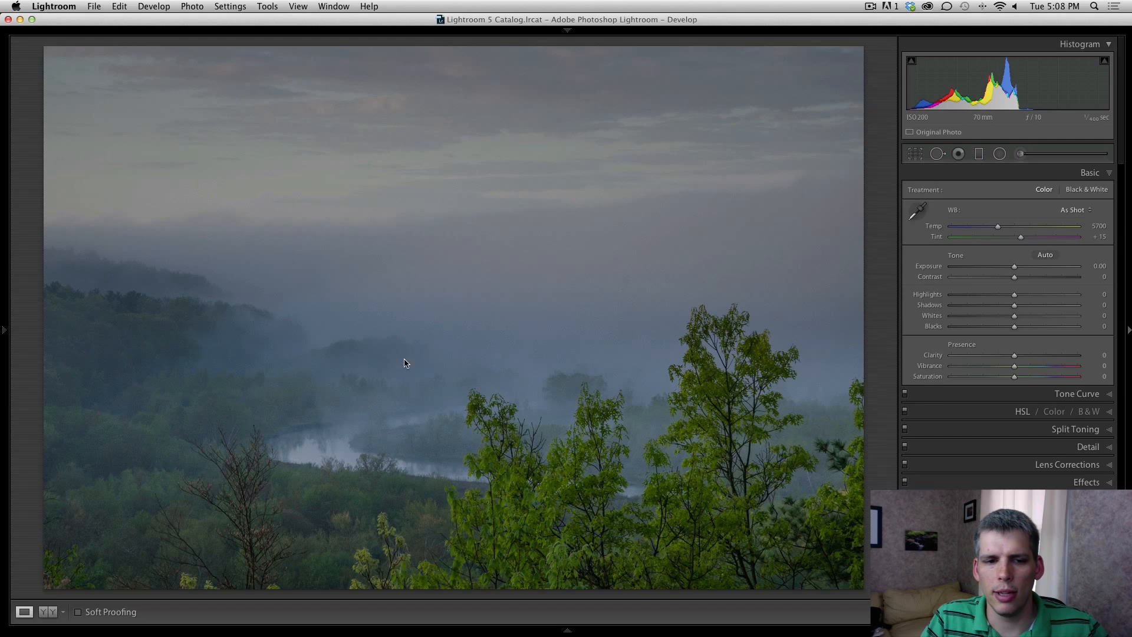
Step: On the brighter exposure, add a sky graduated filter with Exposure −1.55 and Highlights −66
key(Right)
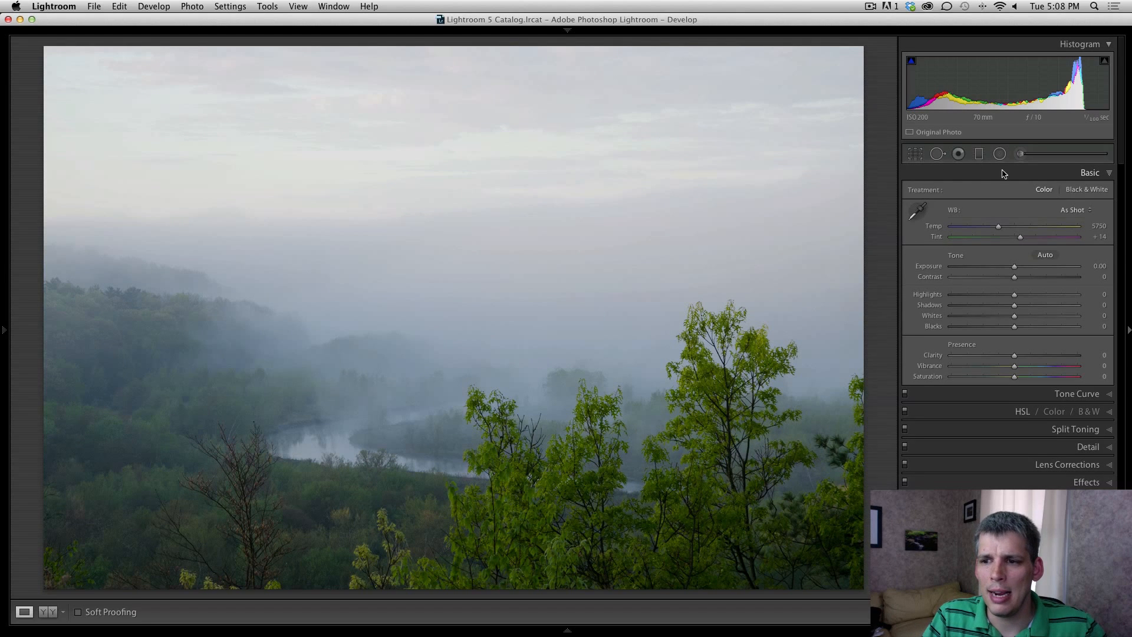
click(979, 154)
drag(447, 95, 450, 470)
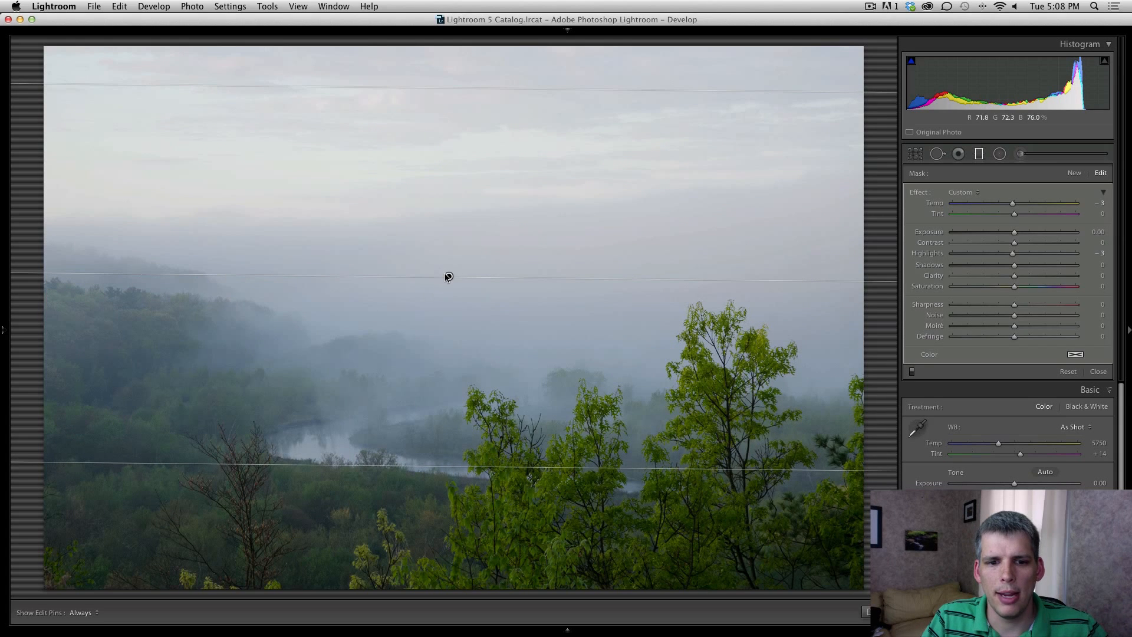
drag(448, 276, 446, 339)
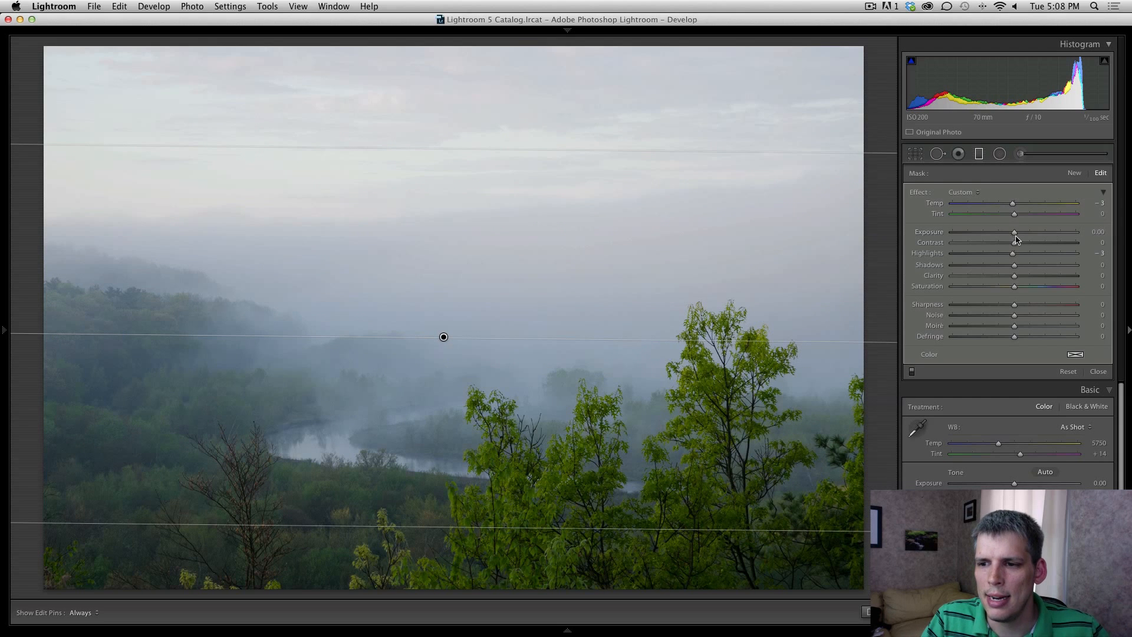
drag(1016, 238, 992, 237)
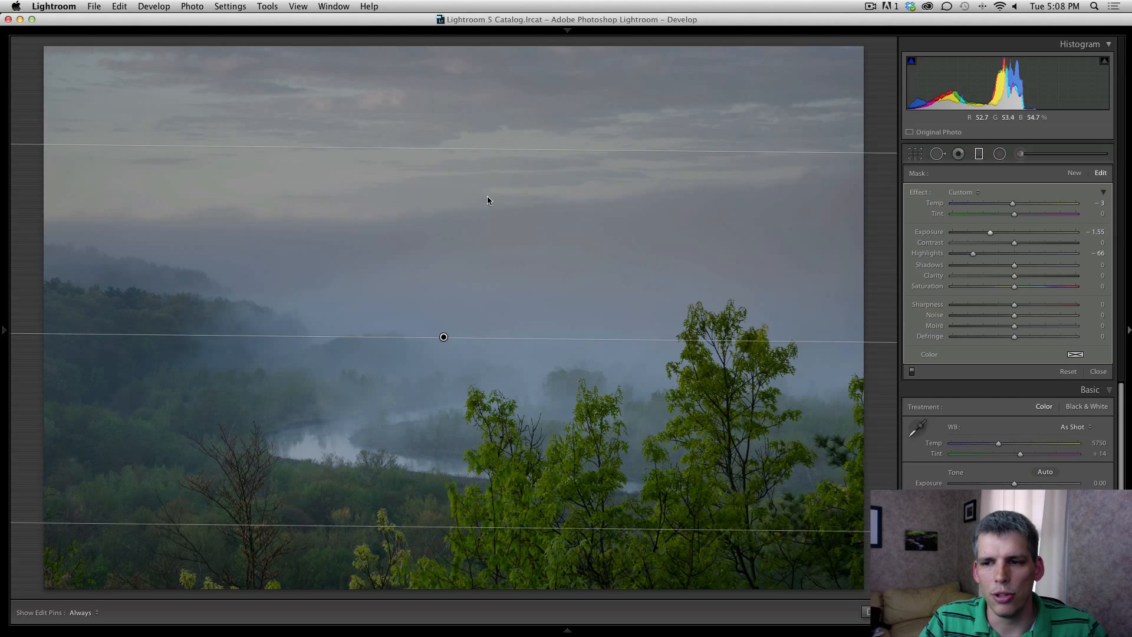
click(979, 156)
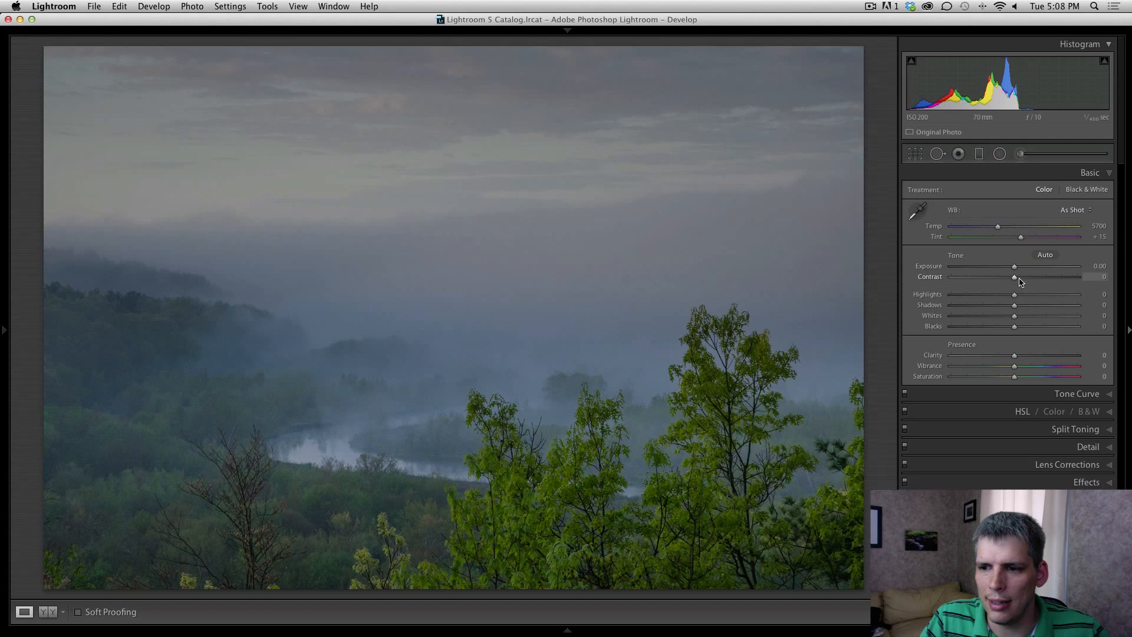
Step: Set Highlights −43, Shadows +61, Whites +40, Blacks −20, then move to the brighter exposure
drag(1015, 296, 991, 298)
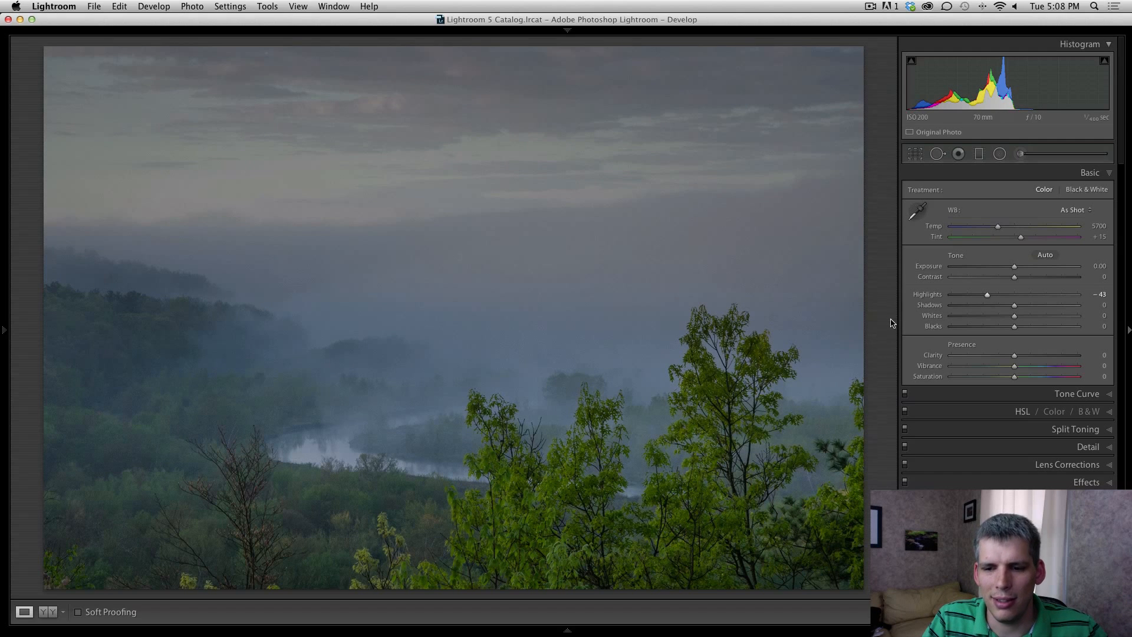
drag(1019, 307, 1047, 308)
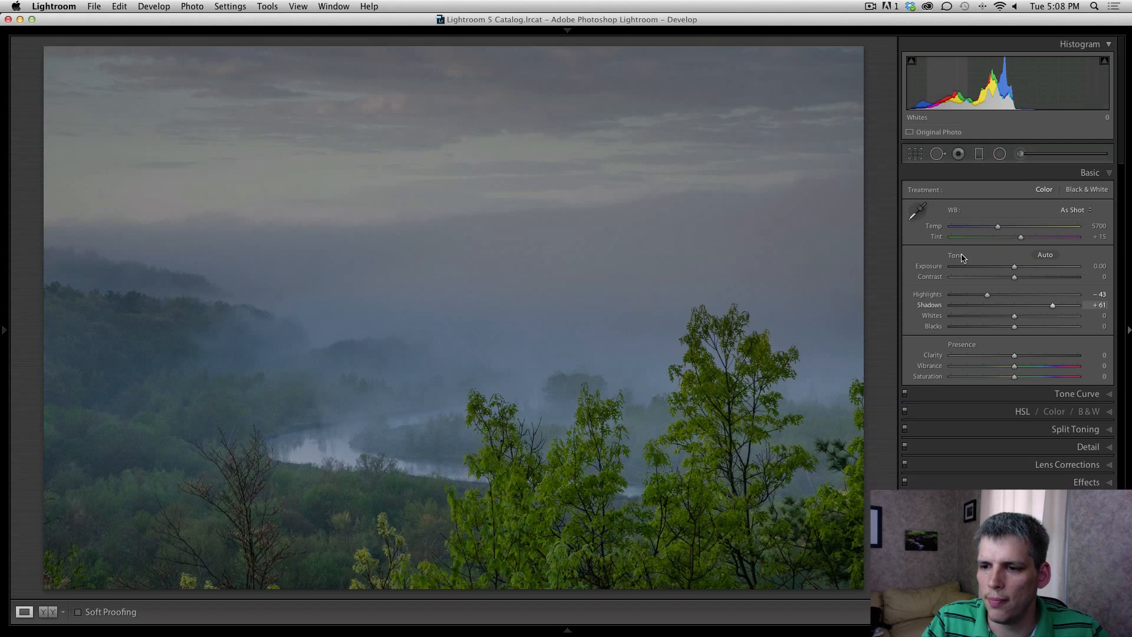
mouse_move(1014, 320)
mouse_down()
mouse_move(1026, 318)
mouse_move(991, 328)
mouse_move(1004, 327)
mouse_up()
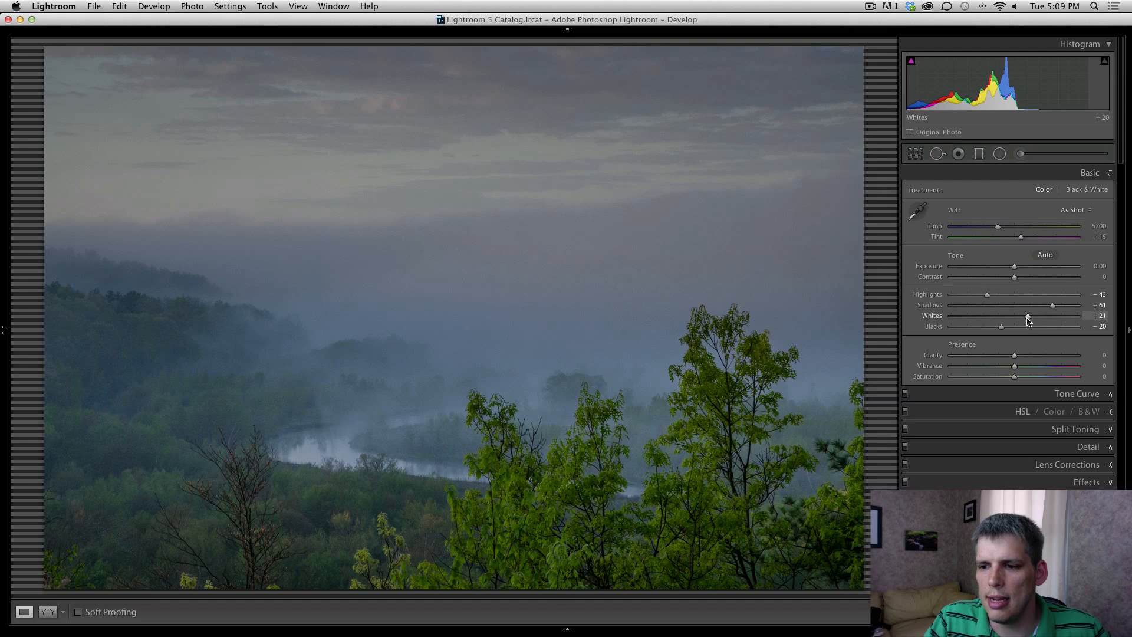
drag(1028, 318, 1041, 318)
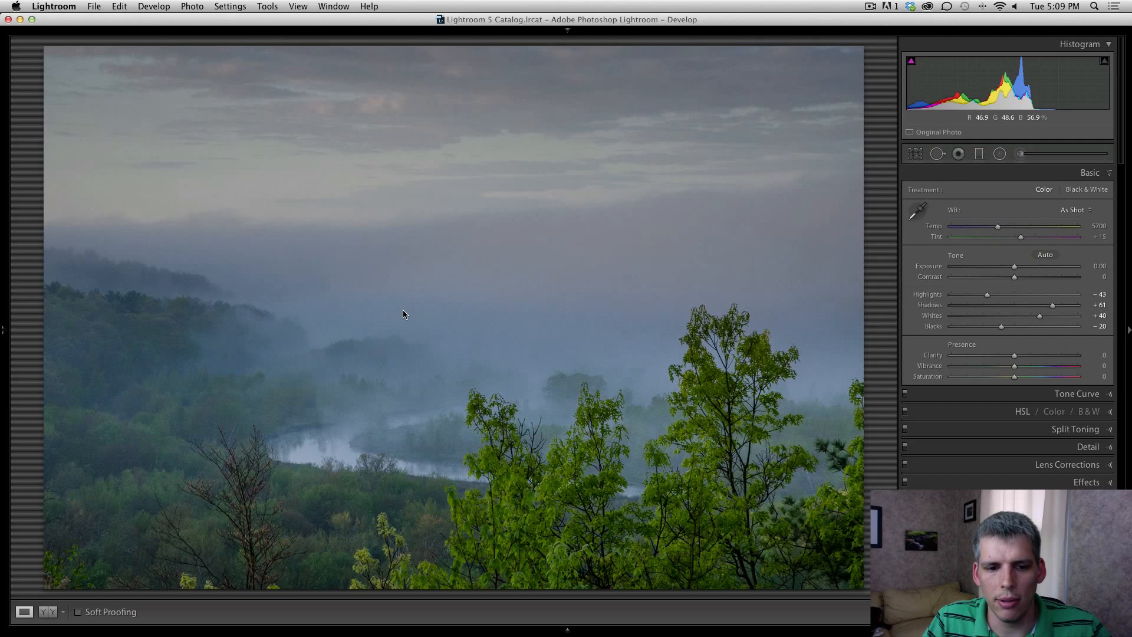
key(Right)
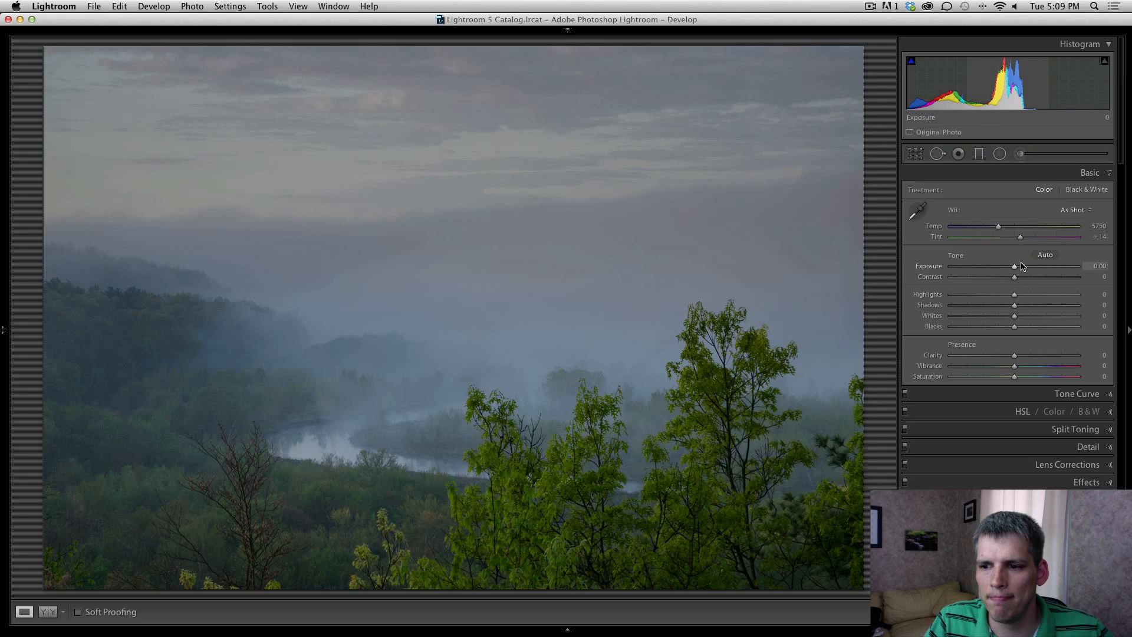
Step: Set Shadows +54, Exposure +0.10, Highlights −74 and Blacks −11 on the brighter exposure
drag(1014, 304, 1050, 307)
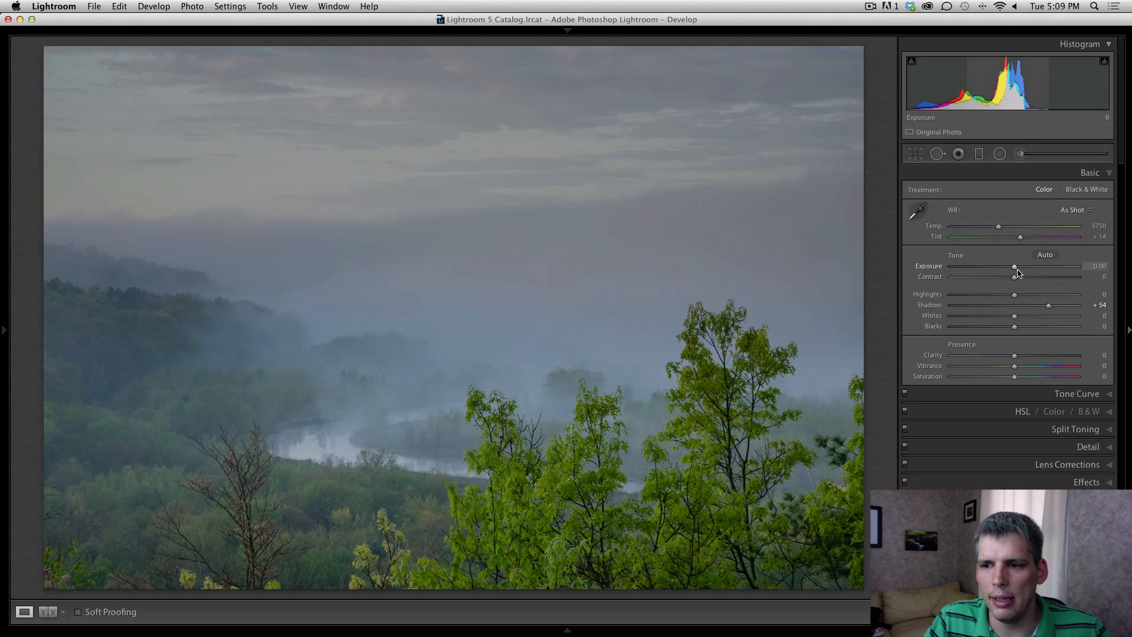
drag(1014, 268, 1018, 269)
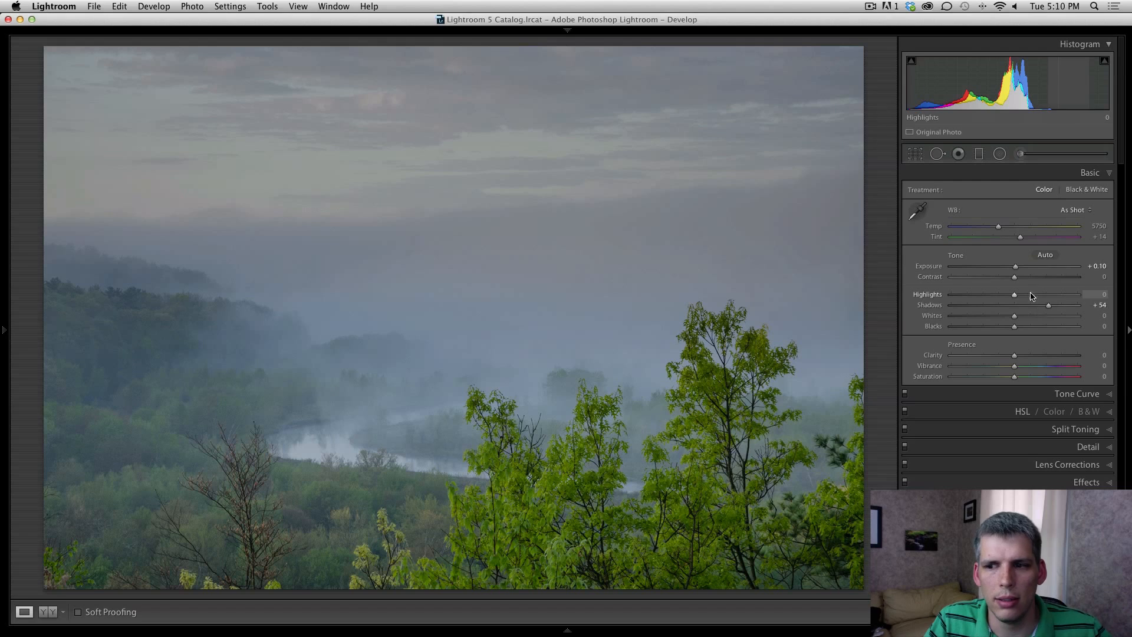
drag(1015, 295, 968, 296)
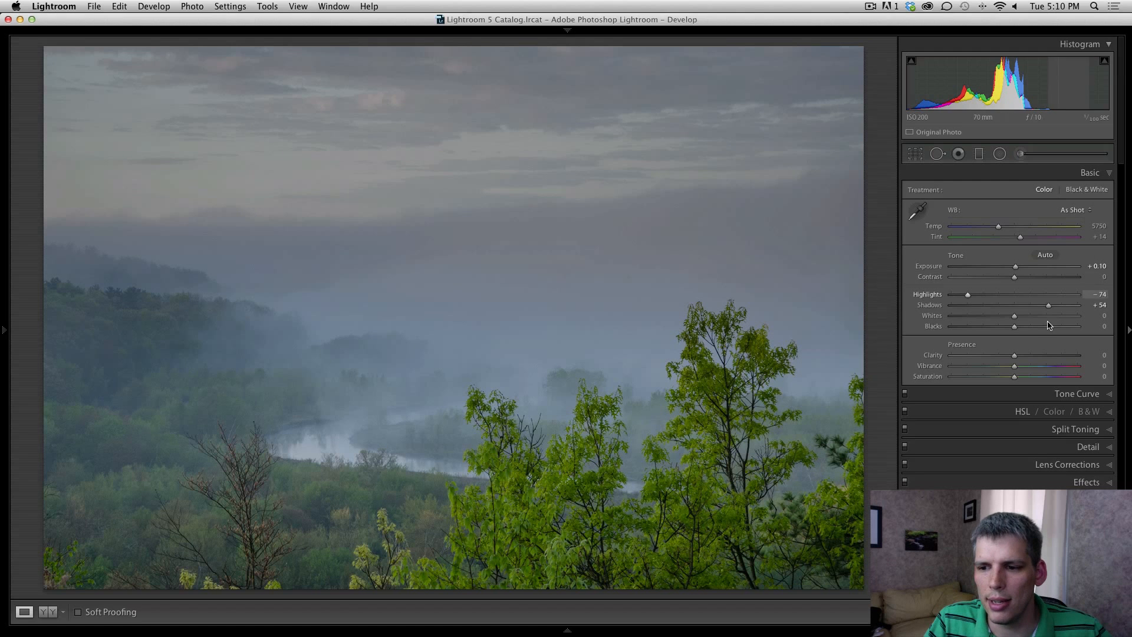
drag(1015, 330, 1006, 330)
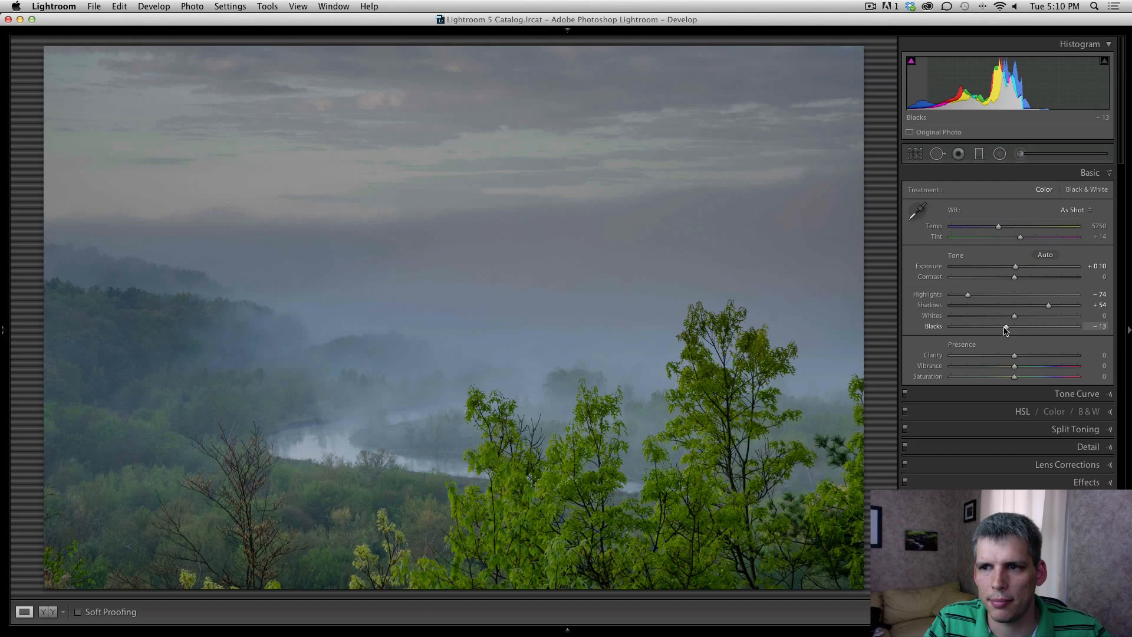
drag(1006, 330, 1007, 331)
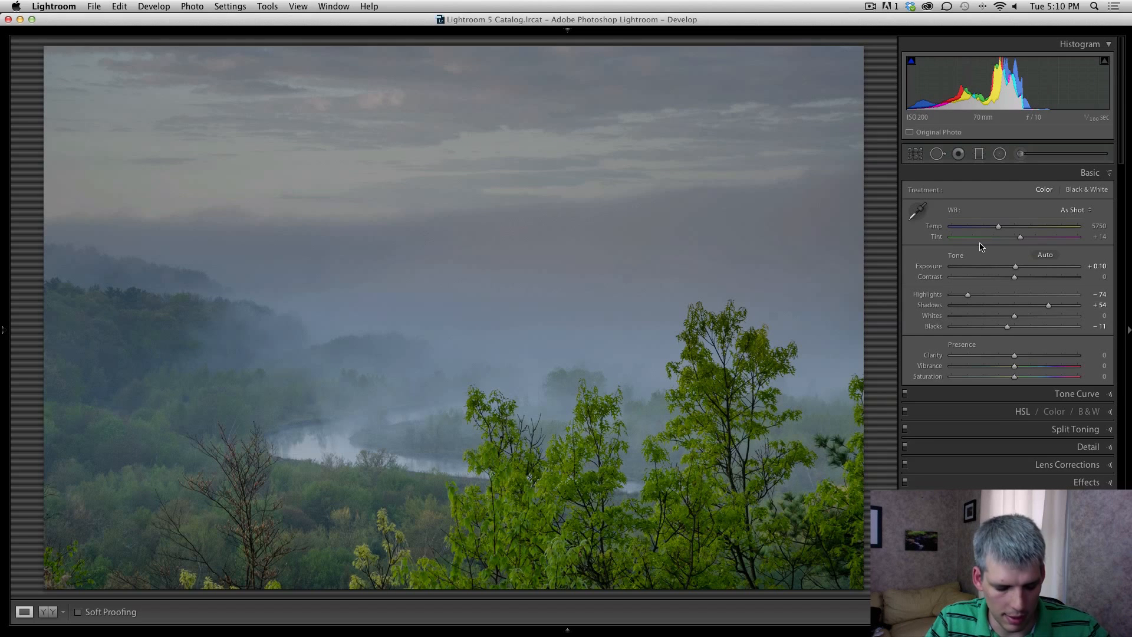
Step: Compare the two versions, then raise Contrast to about +27 and Exposure to +0.20
key(Right)
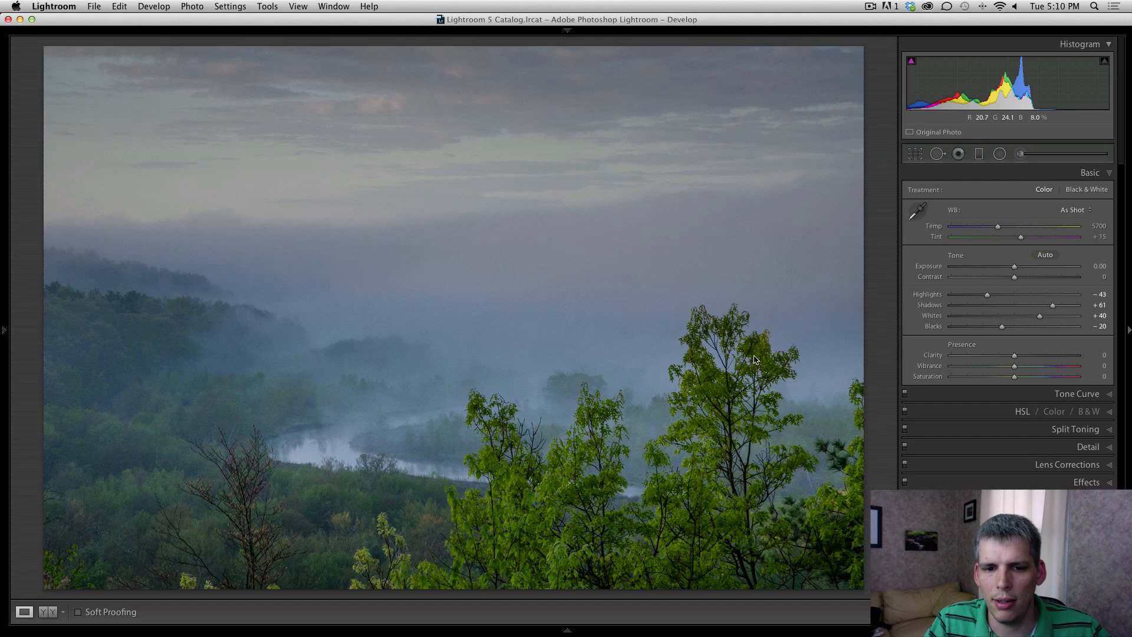
key(Right)
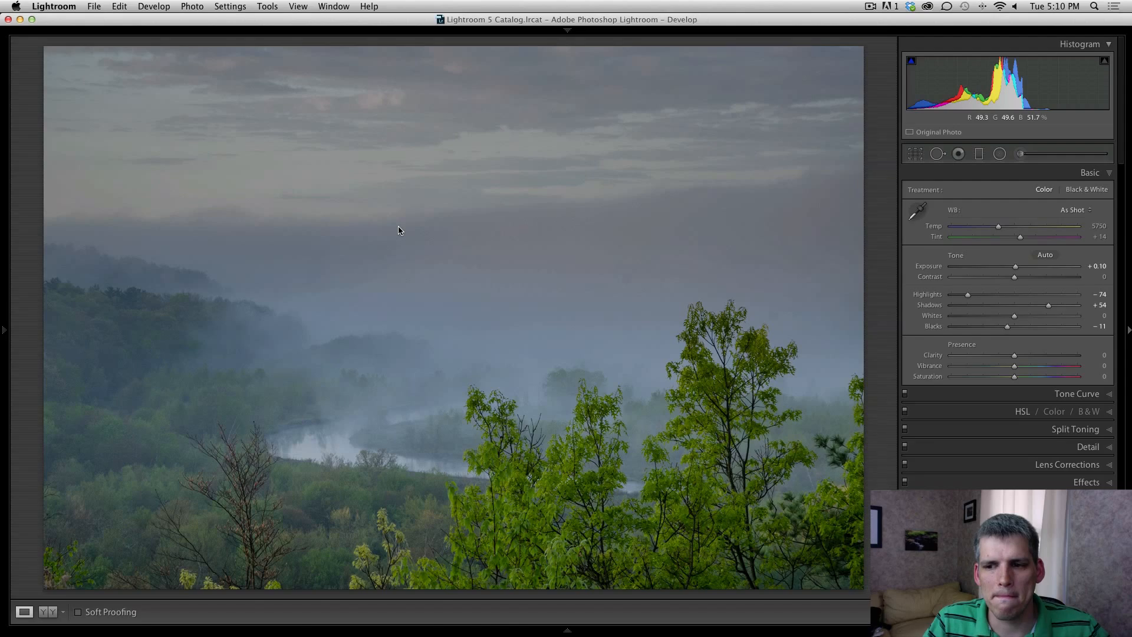
key(Right)
key(Right)
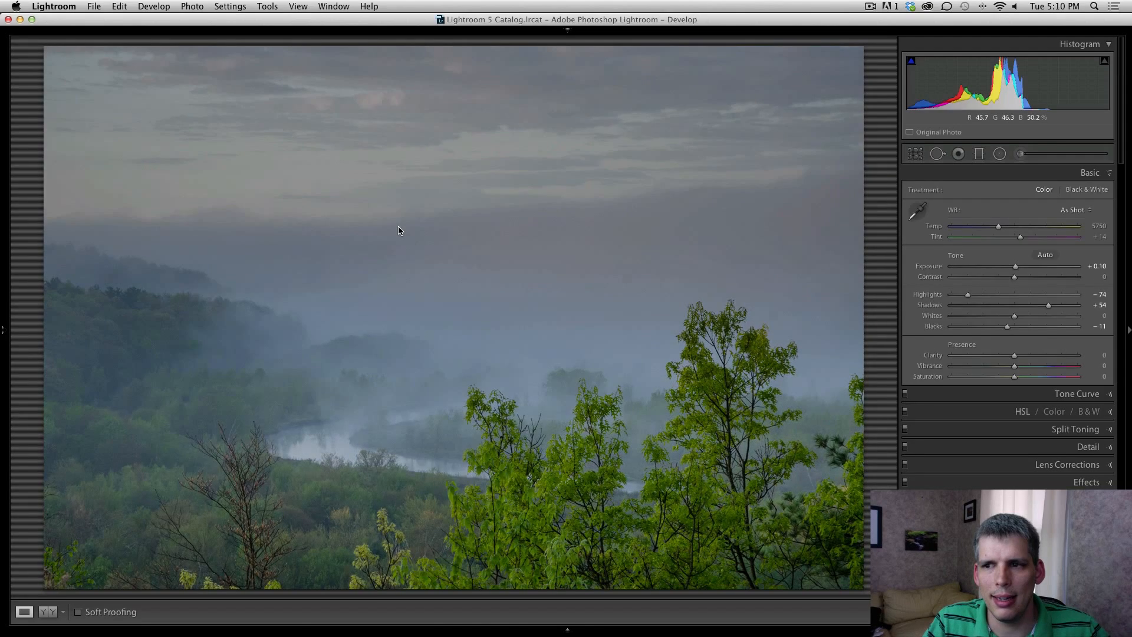
key(Right)
key(Right)
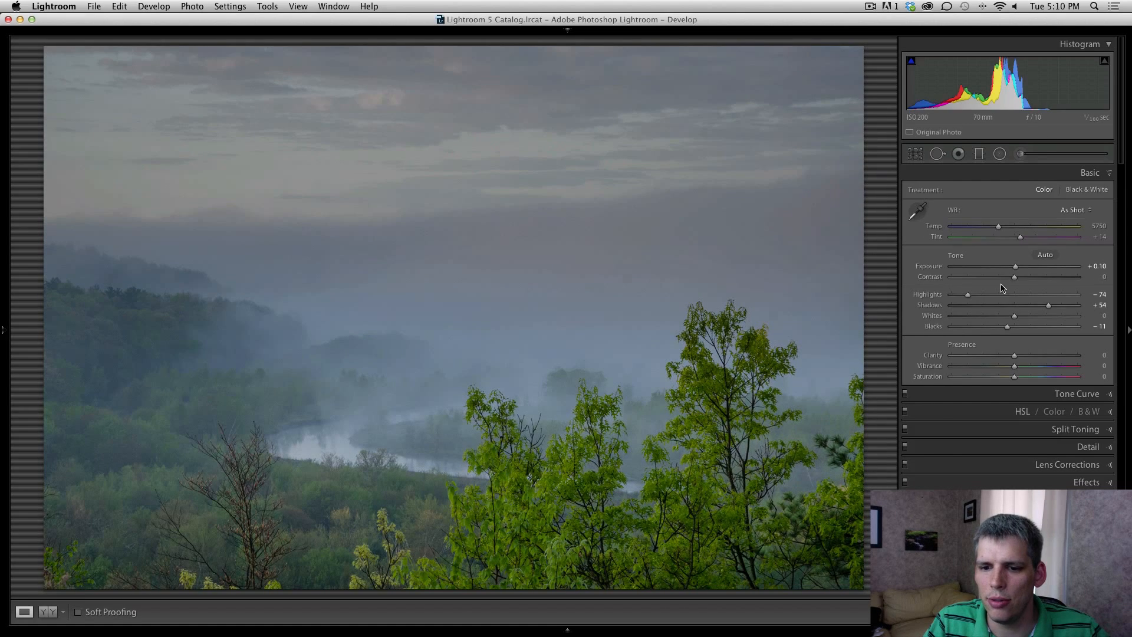
mouse_move(1014, 276)
mouse_down()
mouse_move(1033, 280)
mouse_move(1019, 269)
mouse_up()
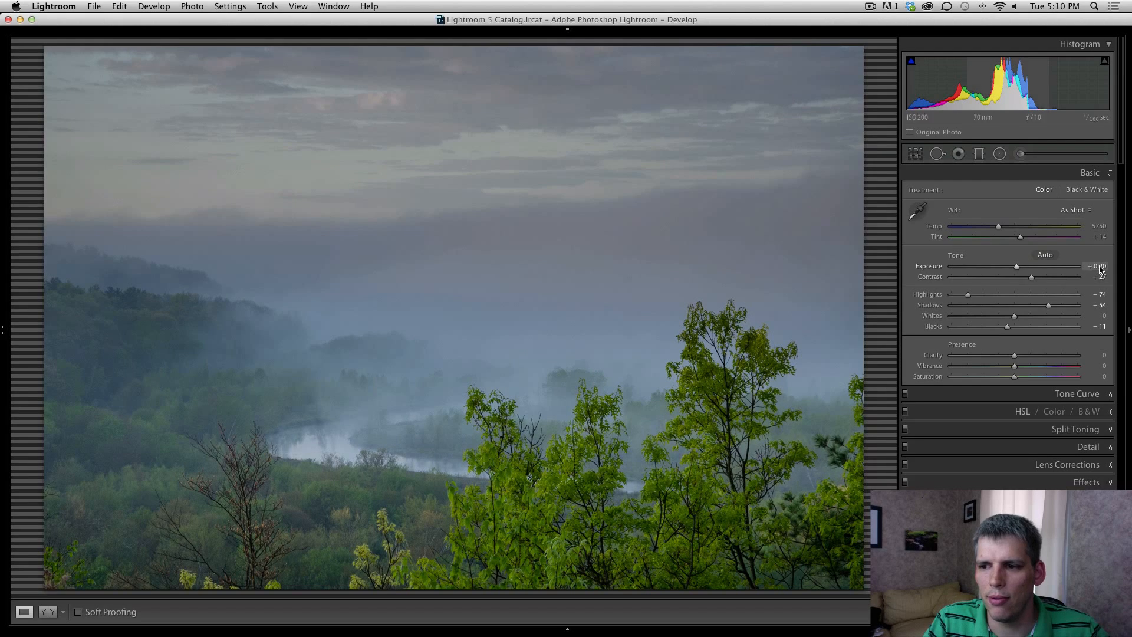
key(Left)
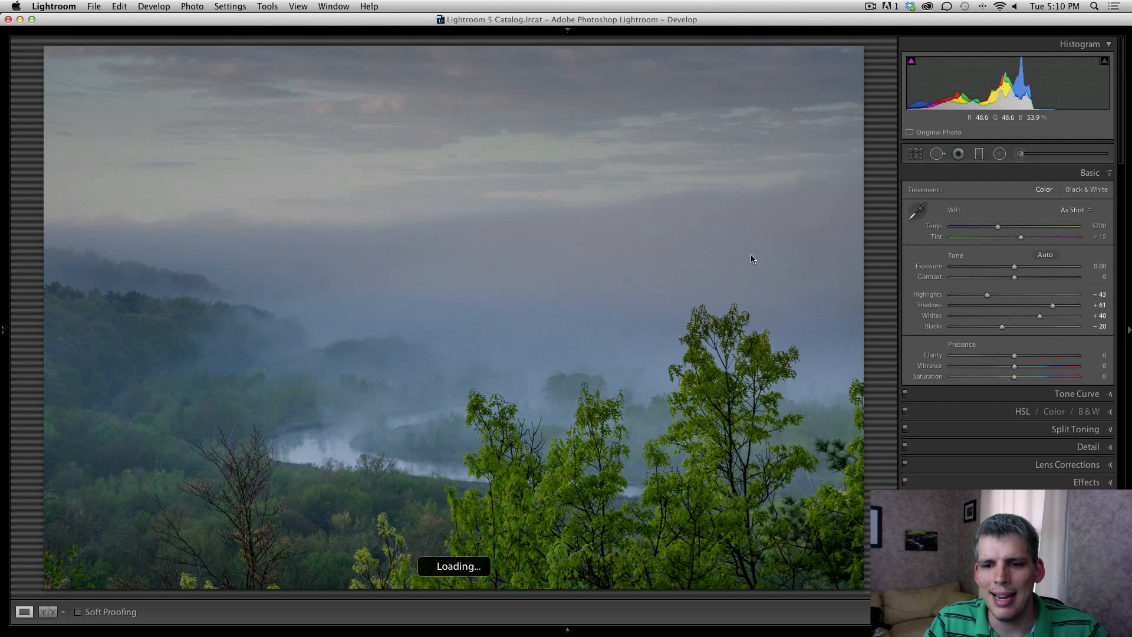
key(Right)
key(Left)
key(Right)
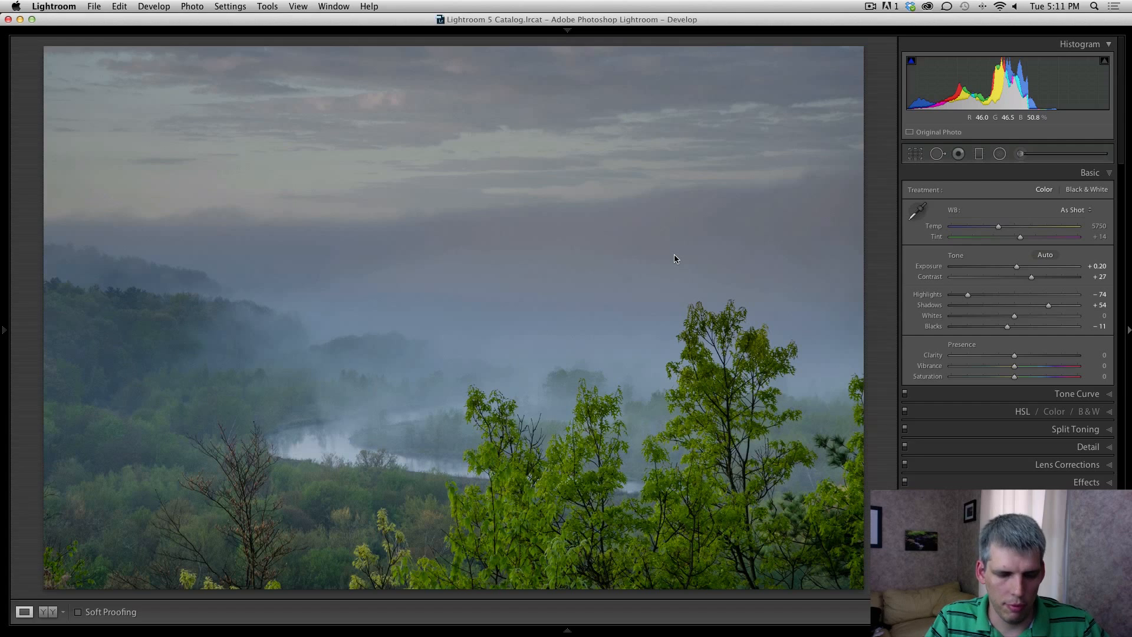
key(Right)
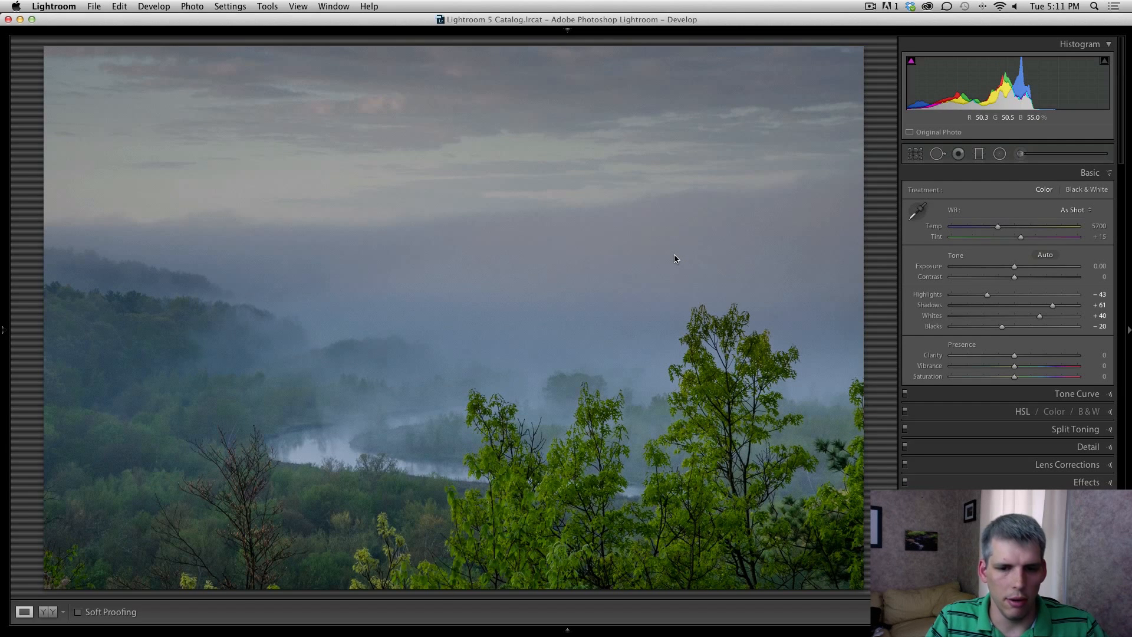
key(backslash)
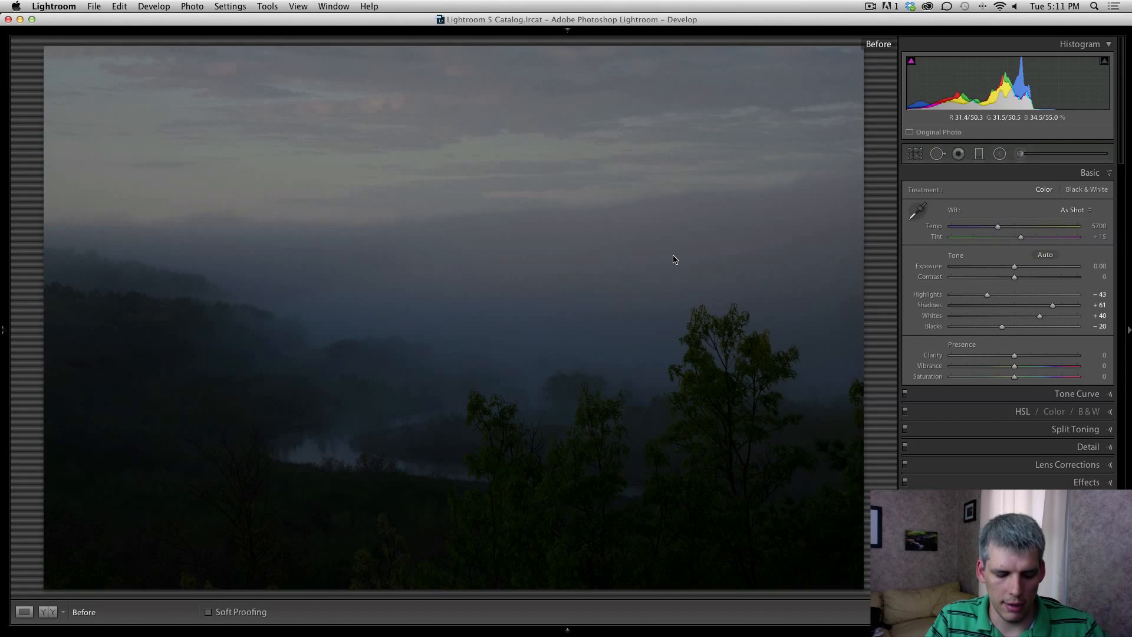
key(Right)
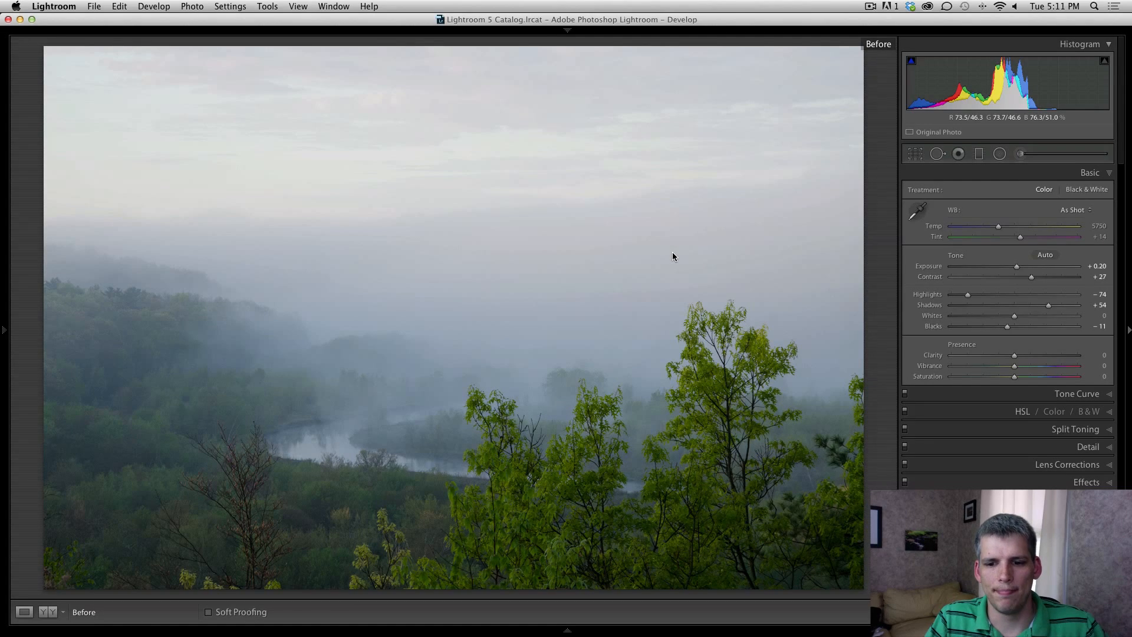
key(backslash)
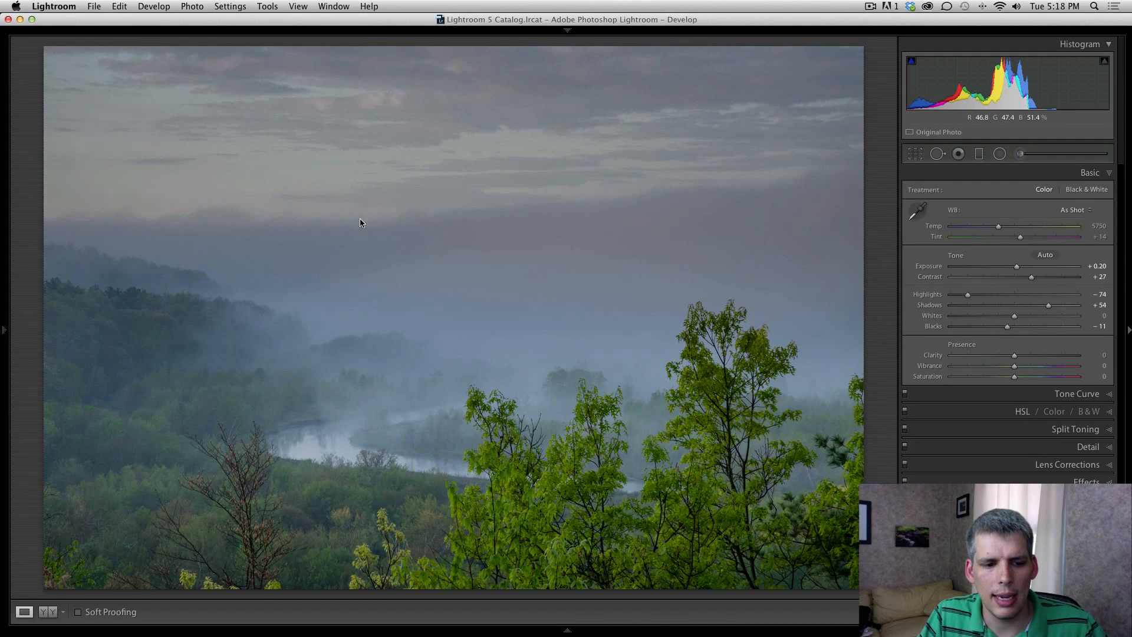
Step: Give the second version Clarity +22 and Vibrance +20, and draw a gradient down from the sky
key(Right)
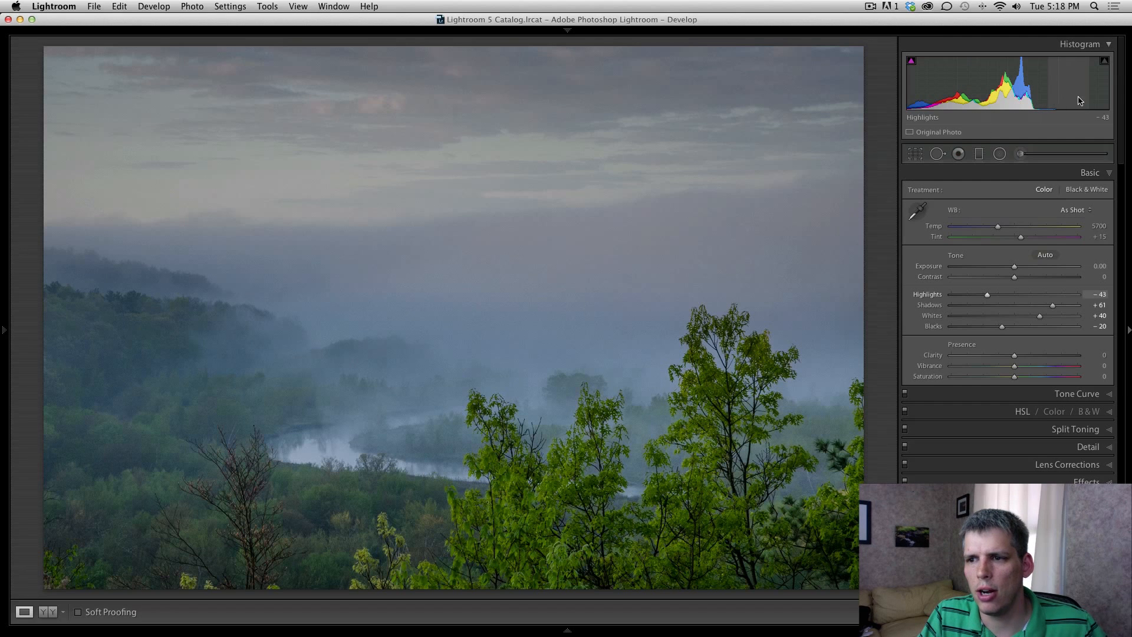
key(Right)
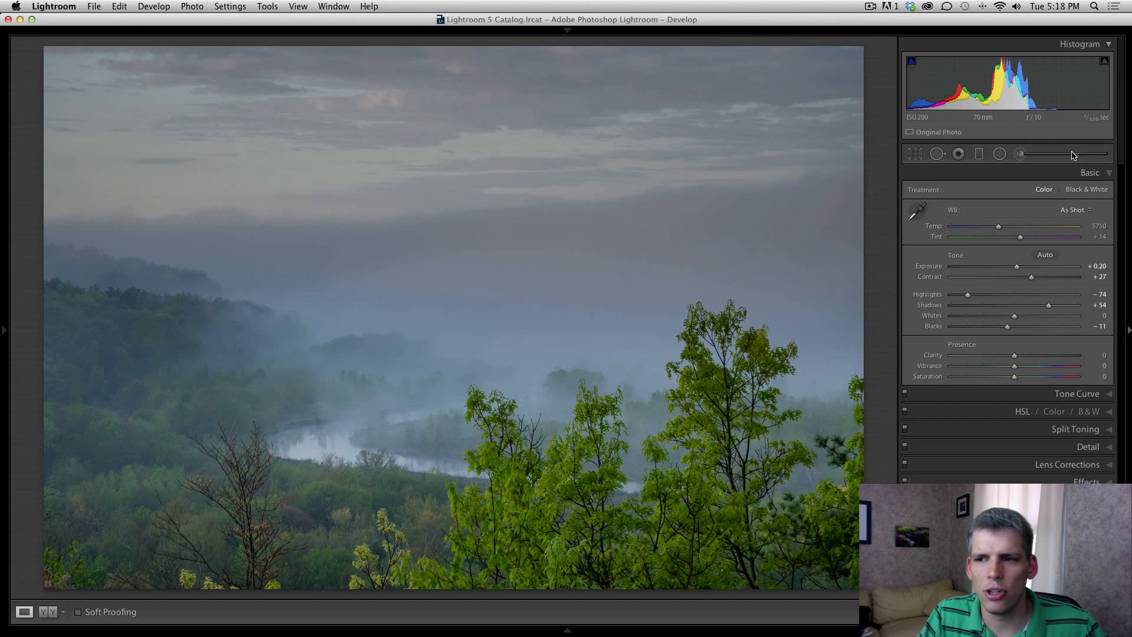
key(Right)
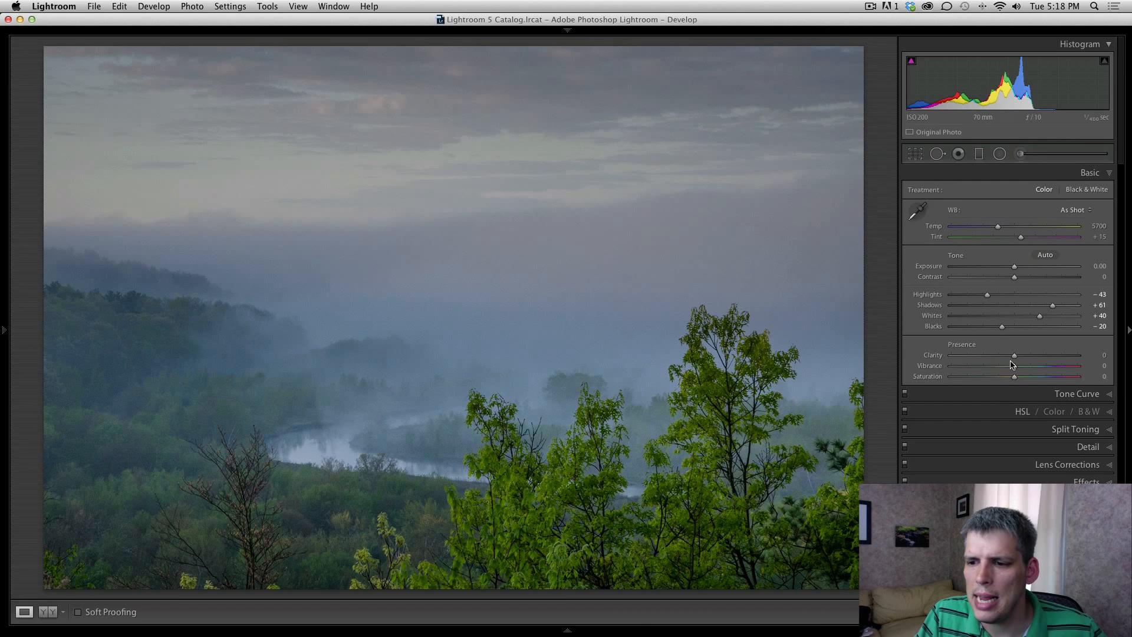
drag(1016, 360, 1030, 361)
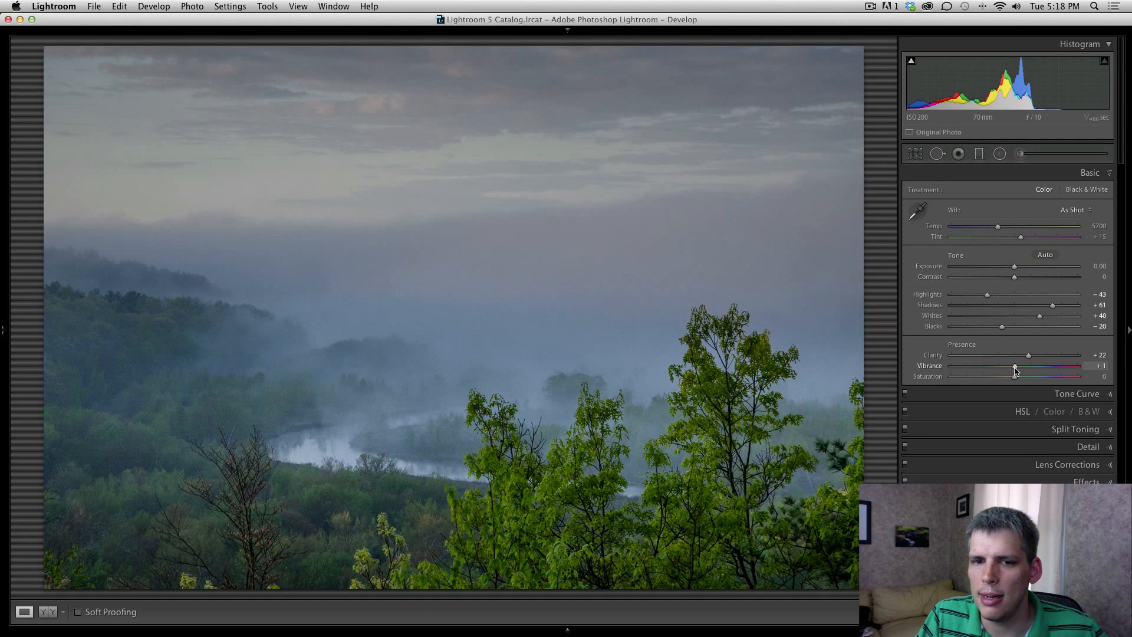
drag(1014, 366, 1027, 370)
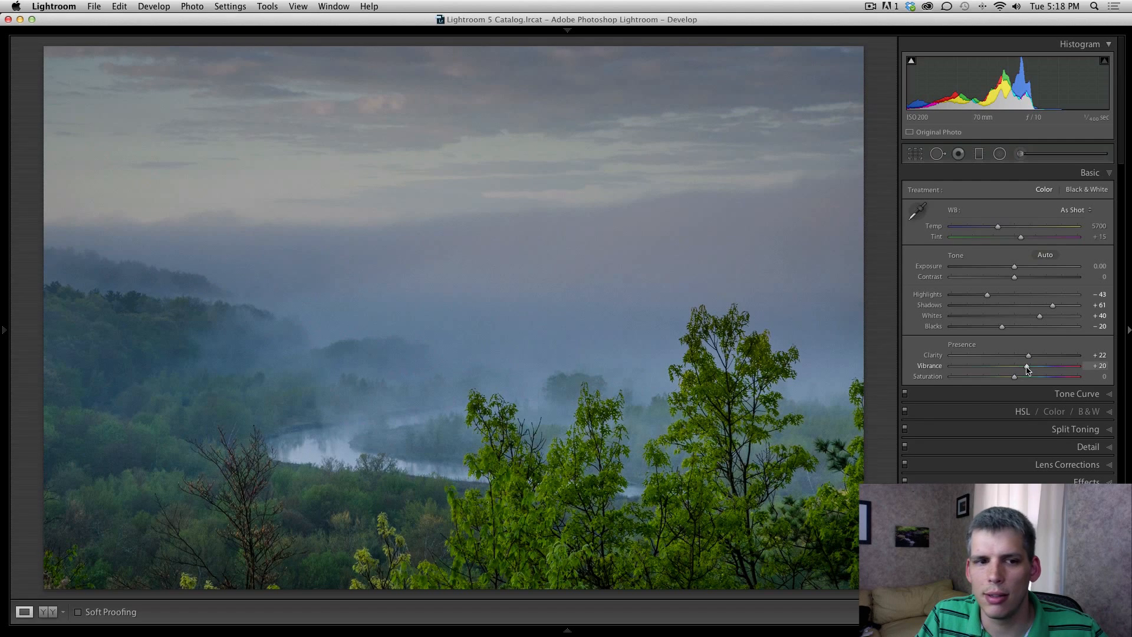
click(977, 154)
drag(490, 77, 463, 488)
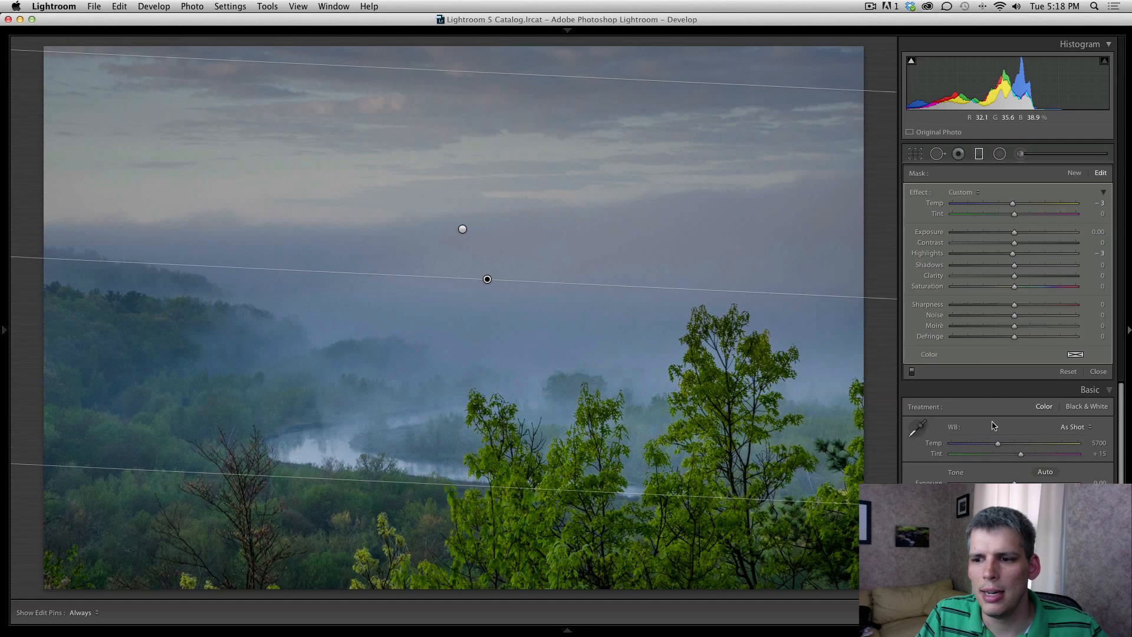
Step: Set the sky gradient to Saturation 30, Temp −2, Tint 7 and level its angle
drag(1014, 286, 1032, 289)
drag(1013, 203, 1020, 216)
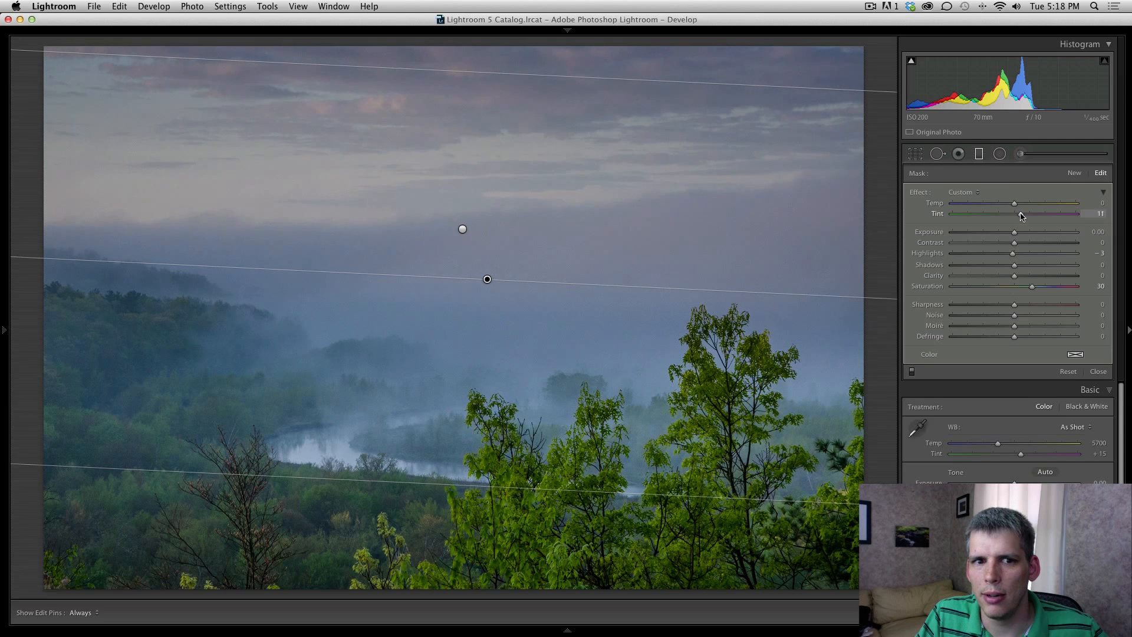
drag(502, 278, 496, 323)
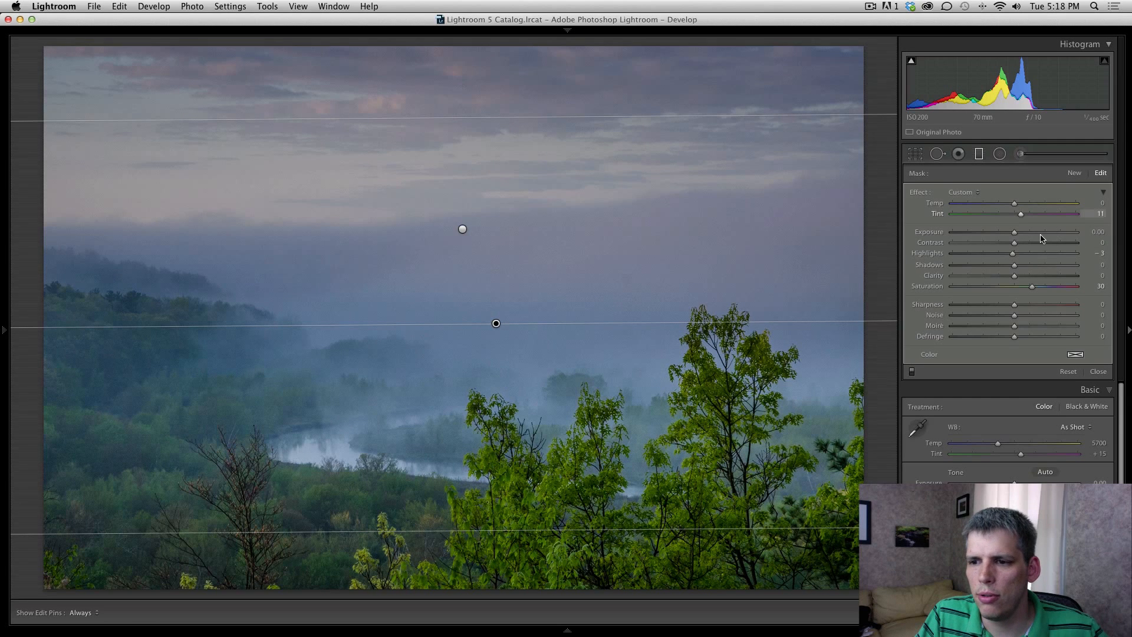
mouse_move(1021, 213)
mouse_down()
mouse_move(1073, 218)
mouse_move(1017, 218)
mouse_move(1012, 206)
mouse_up()
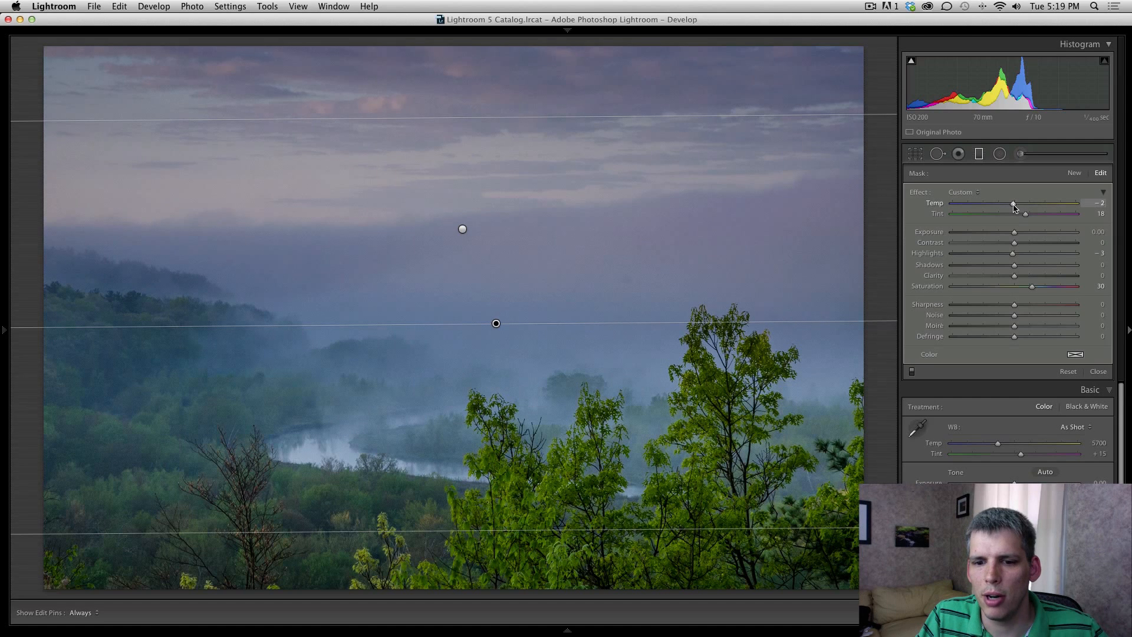
drag(1026, 214, 1019, 220)
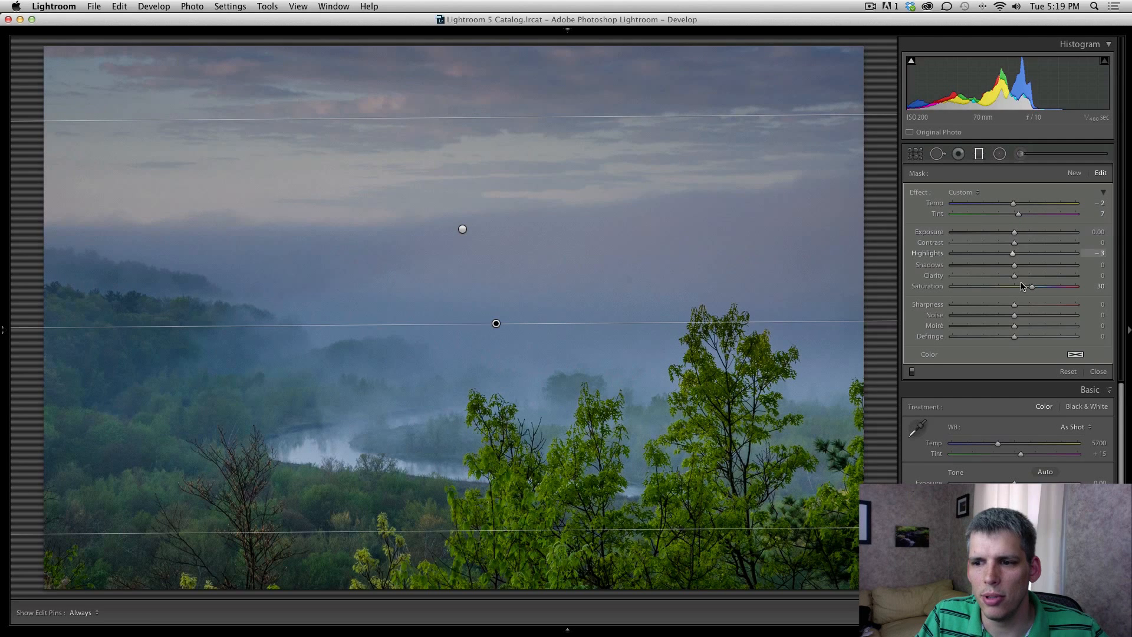
Step: Reselect the sky gradient and move it lower across the misty horizon
click(979, 153)
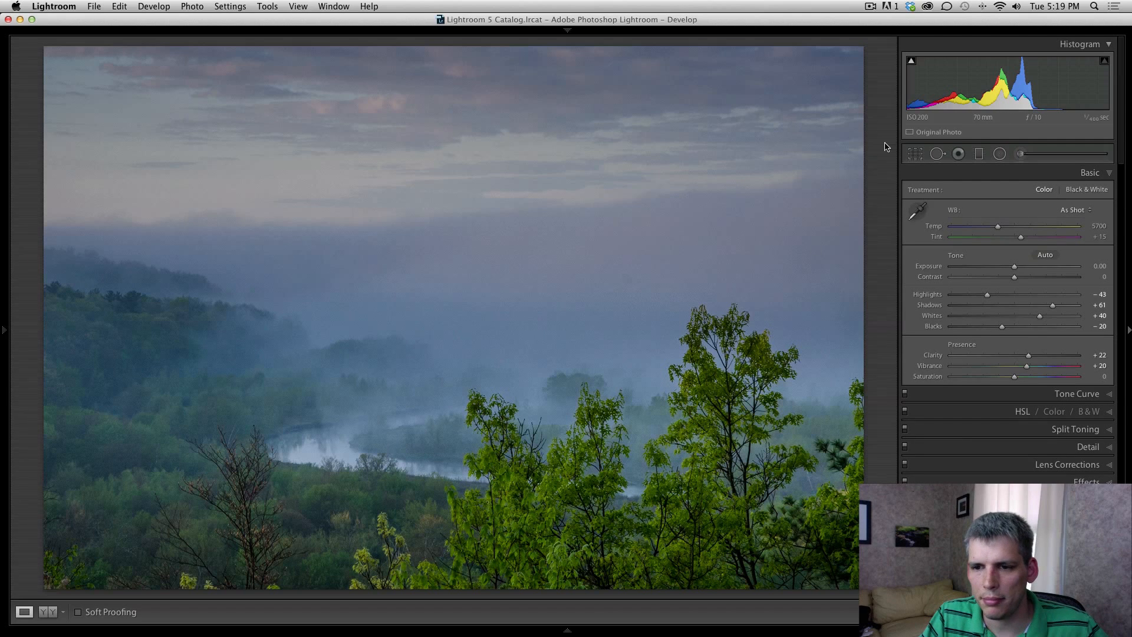
click(979, 153)
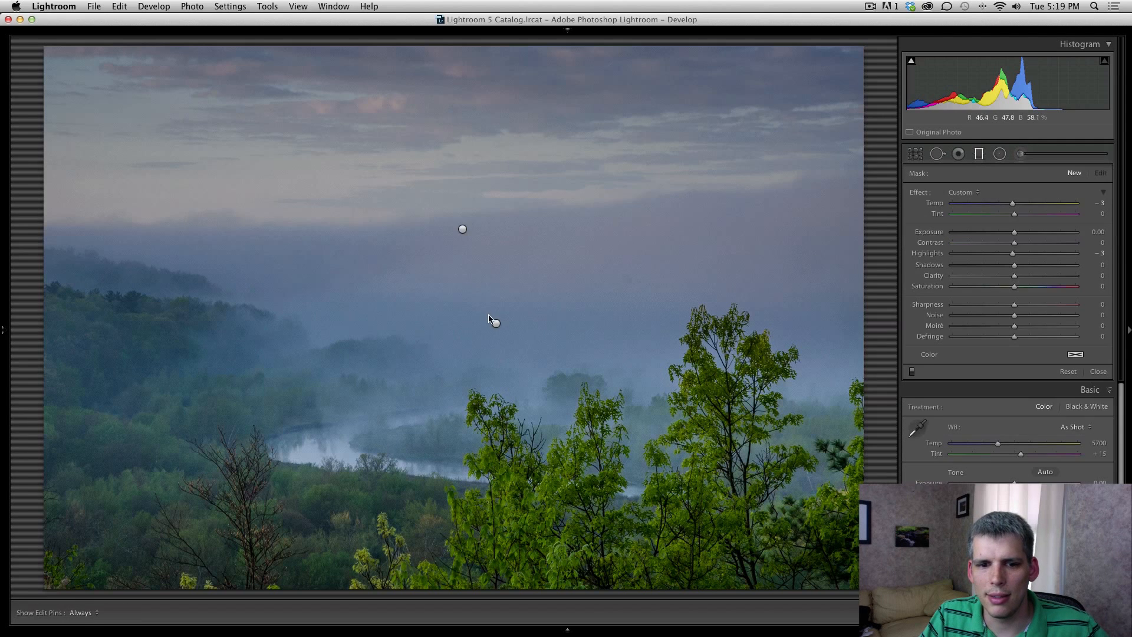
click(495, 322)
drag(495, 324, 498, 350)
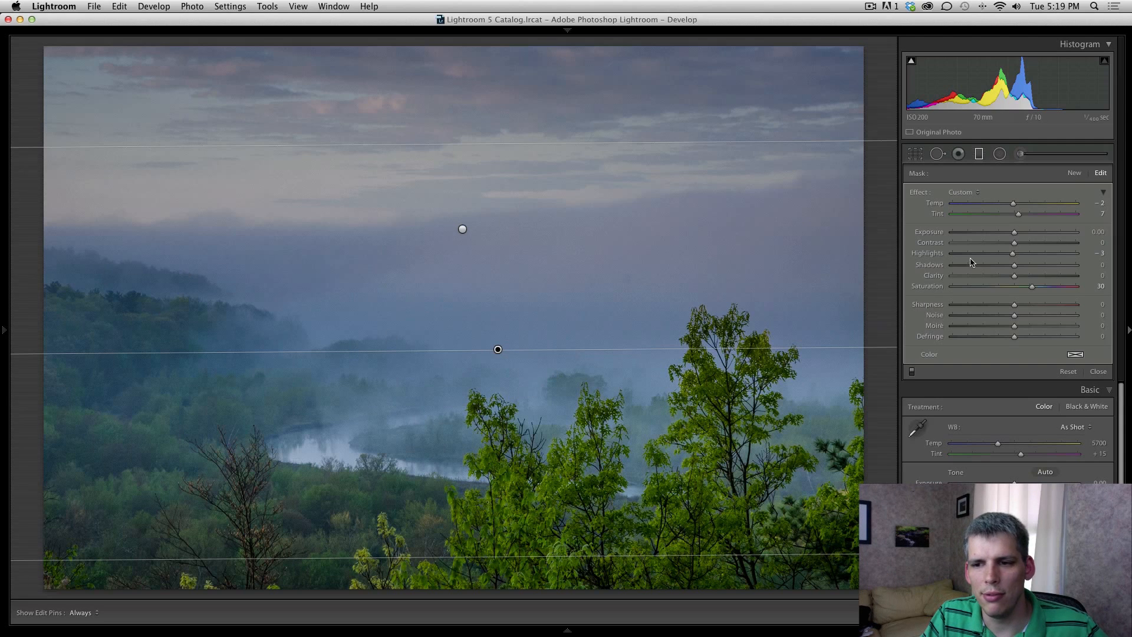
Step: Warm the whole photo to Temp 6228 and raise Clarity to +26
click(978, 154)
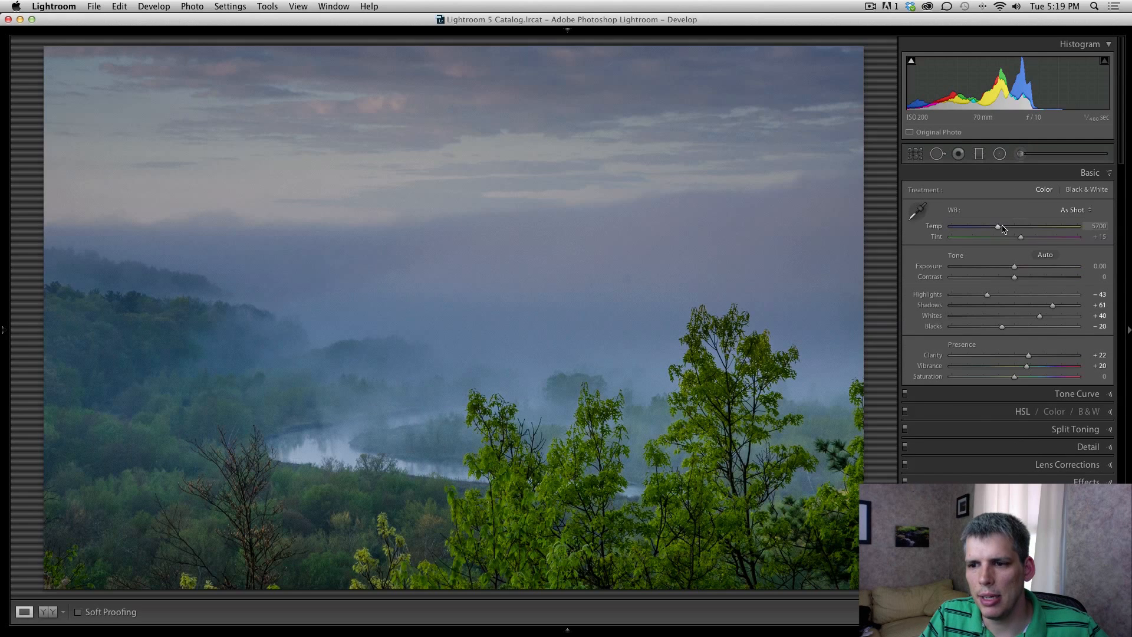
drag(998, 228, 1006, 227)
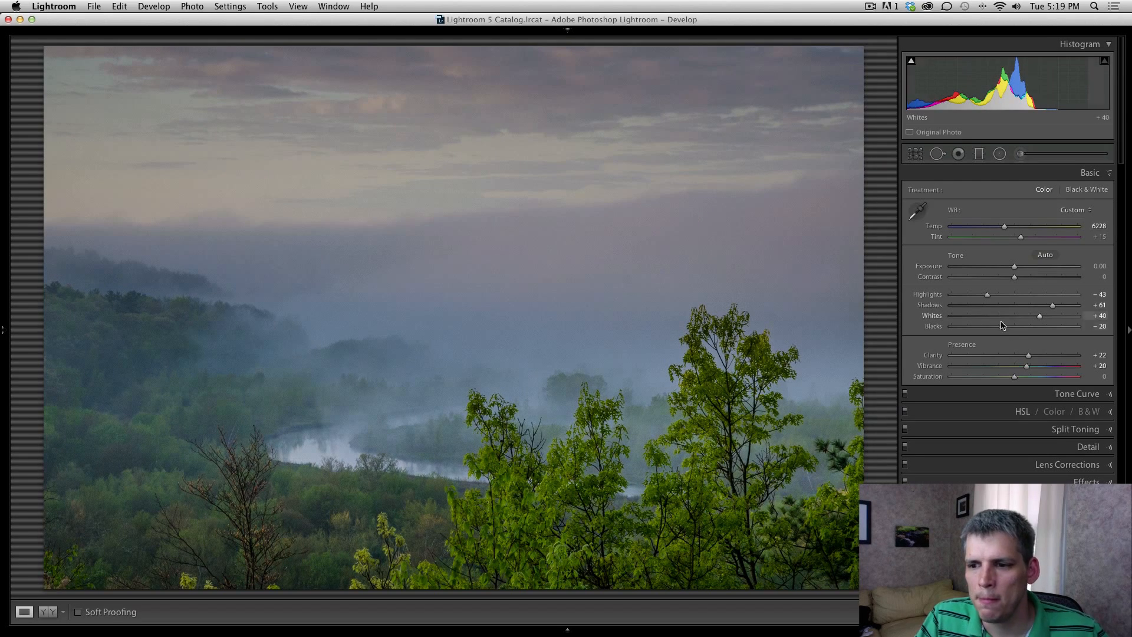
drag(1029, 356, 1030, 356)
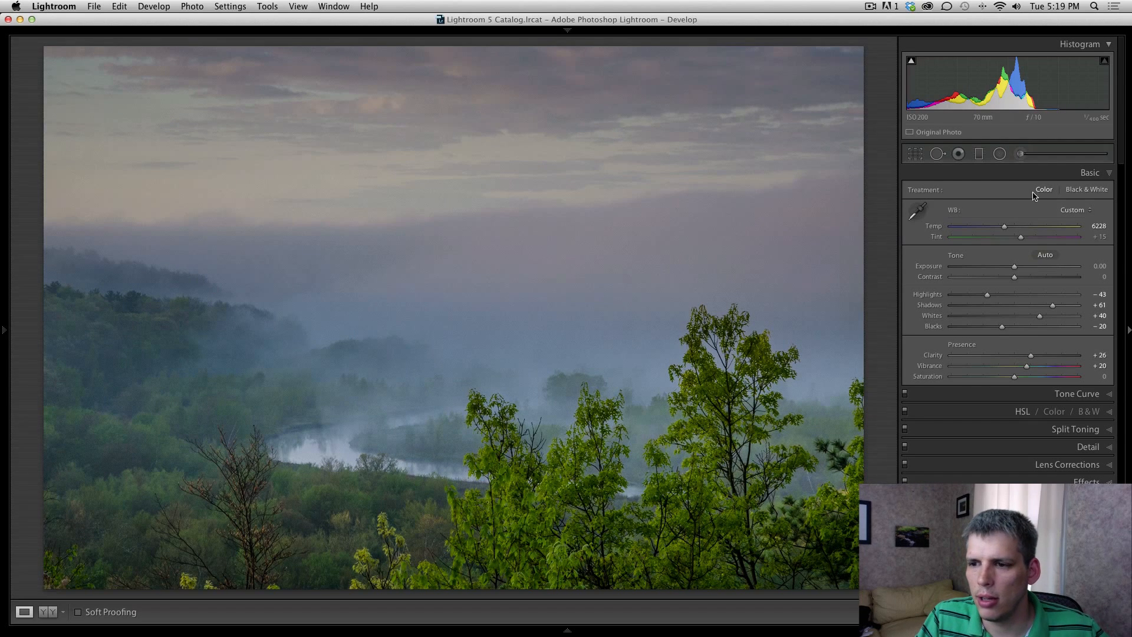
Step: Expand the Detail panel and zoom in on the misty hills and treeline to inspect detail
click(1097, 452)
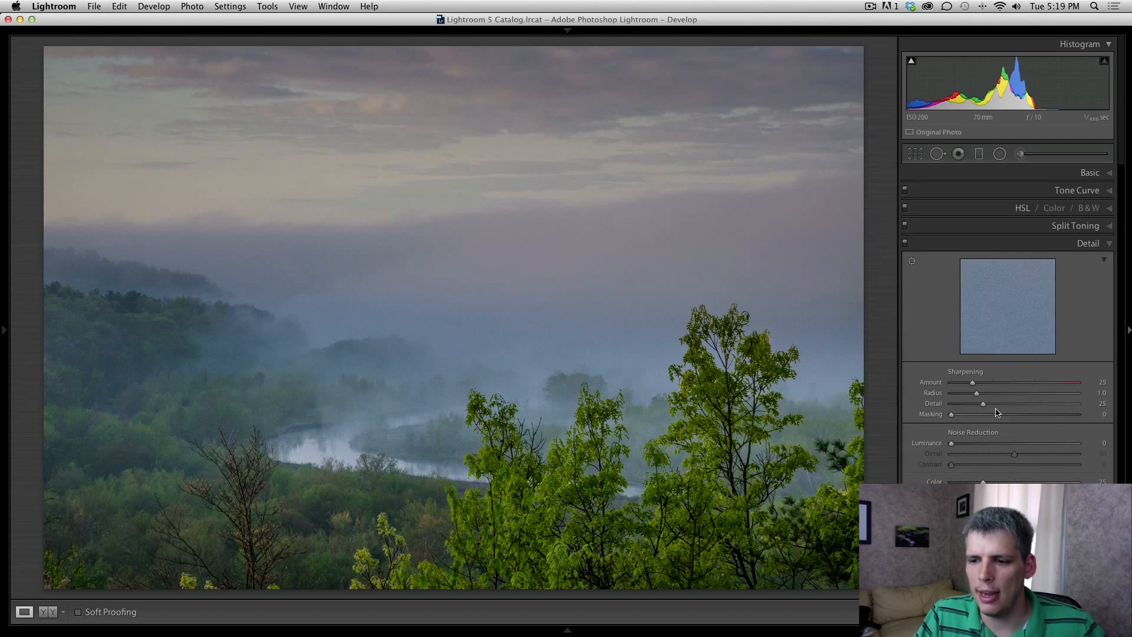
click(310, 410)
drag(518, 285, 542, 405)
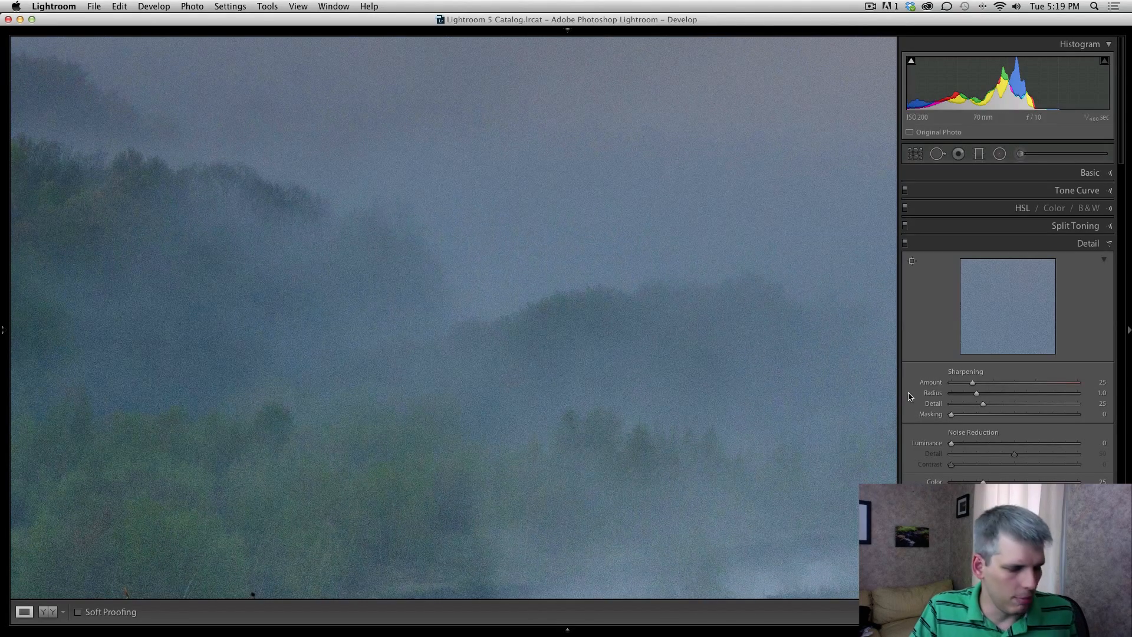
drag(473, 278, 599, 376)
drag(280, 327, 369, 324)
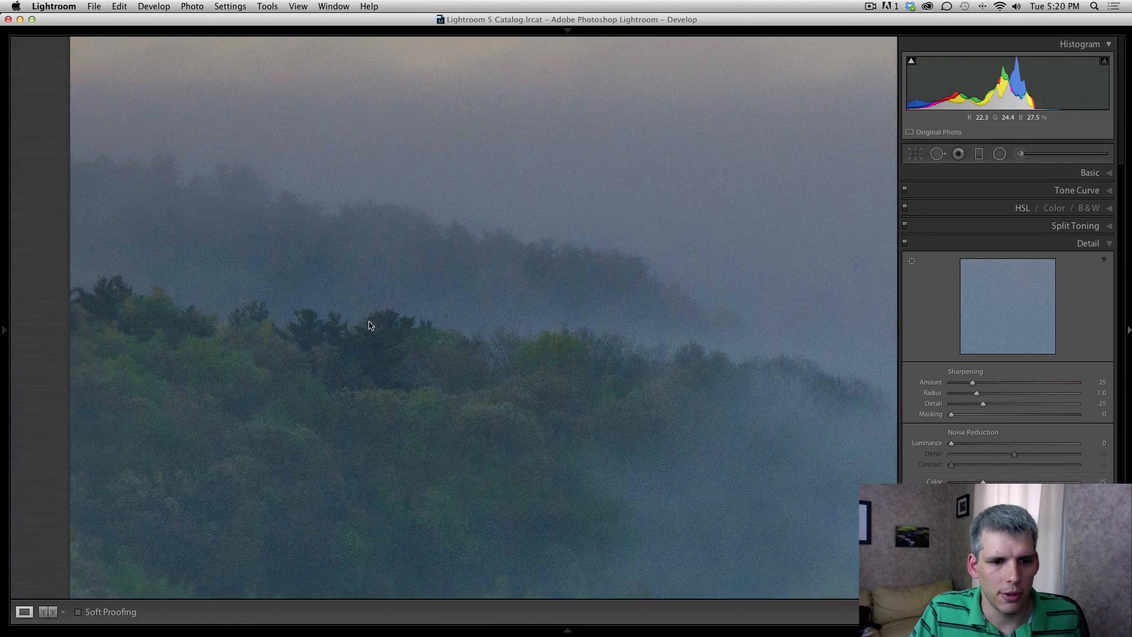
drag(498, 359, 457, 359)
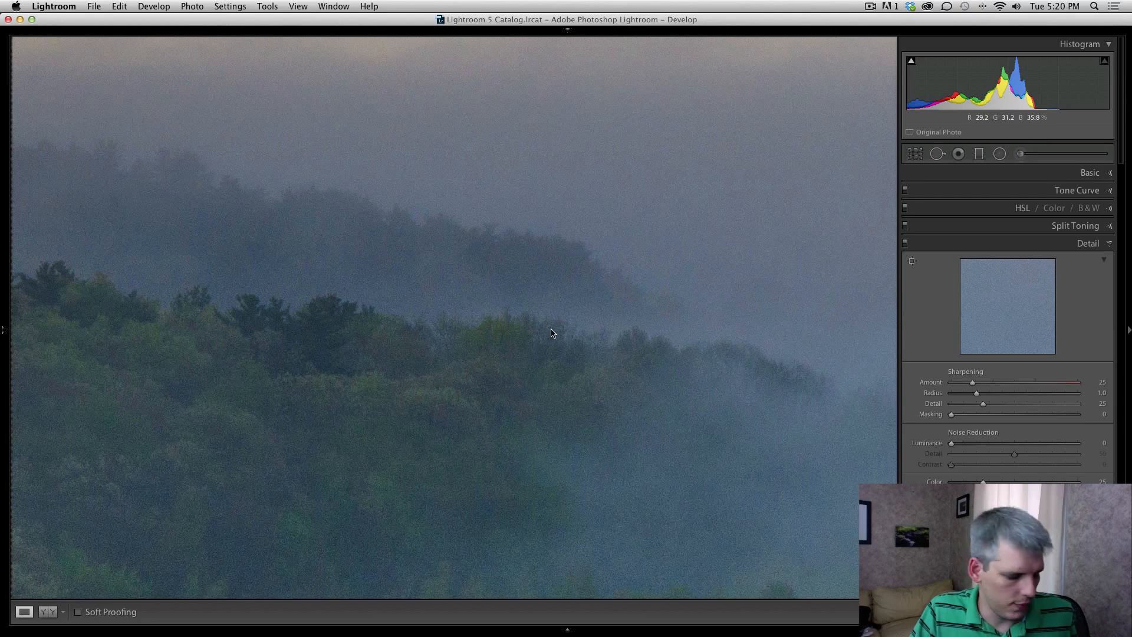
Step: Set sharpening to Amount 79, Radius 2.0, Detail 51 and Masking 36 using greyscale previews
key(alt)
drag(973, 382, 1014, 384)
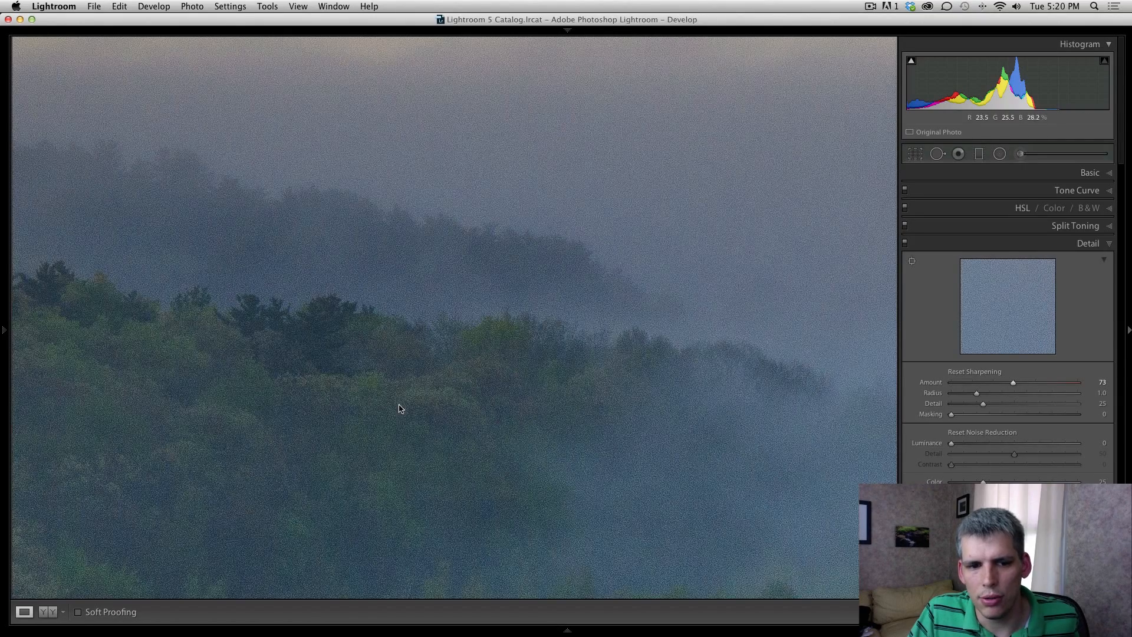
drag(976, 393, 1026, 394)
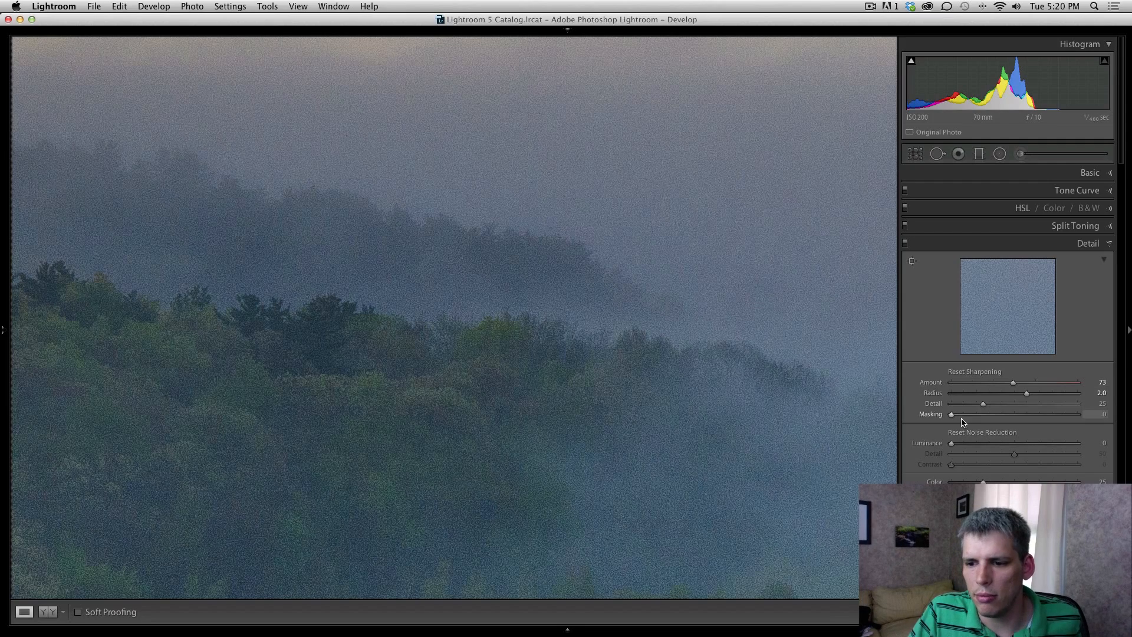
drag(952, 415, 998, 418)
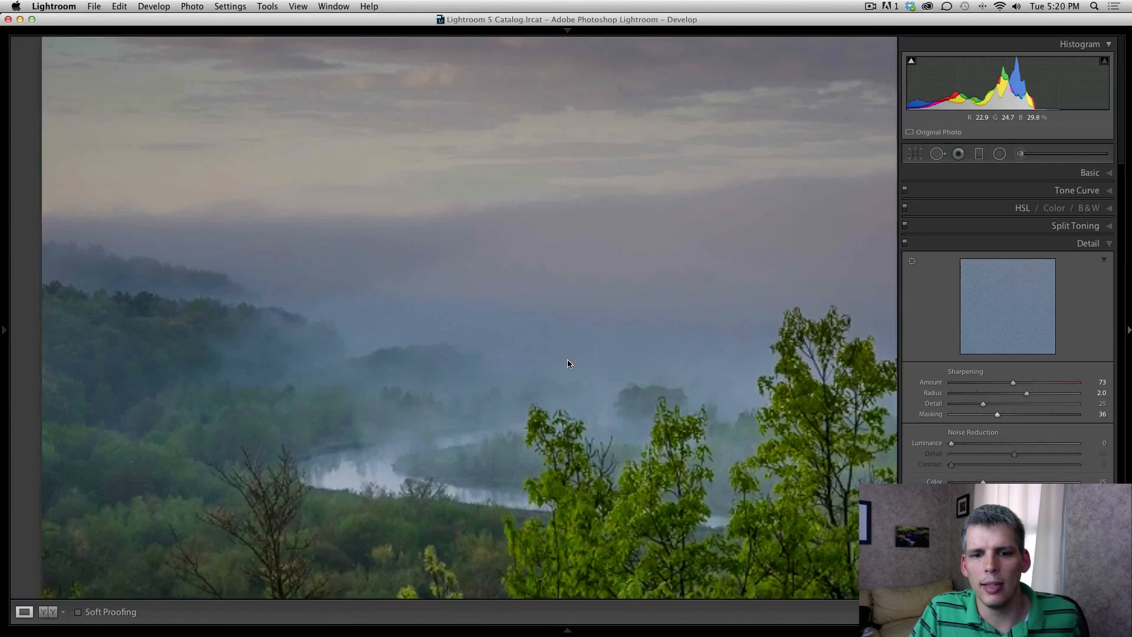
click(568, 363)
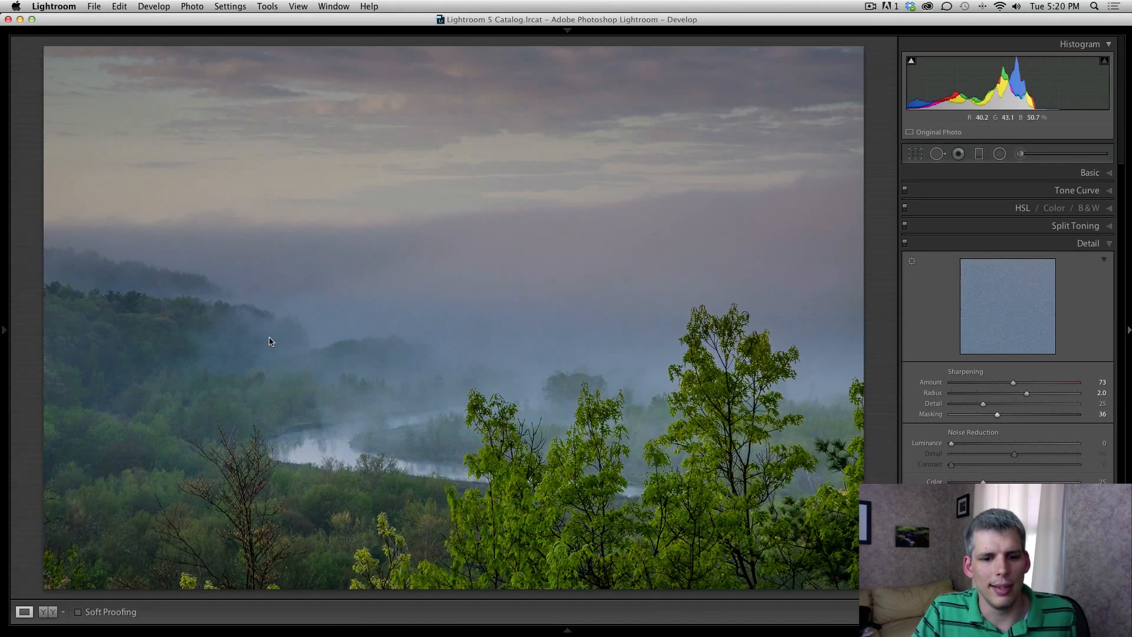
click(700, 356)
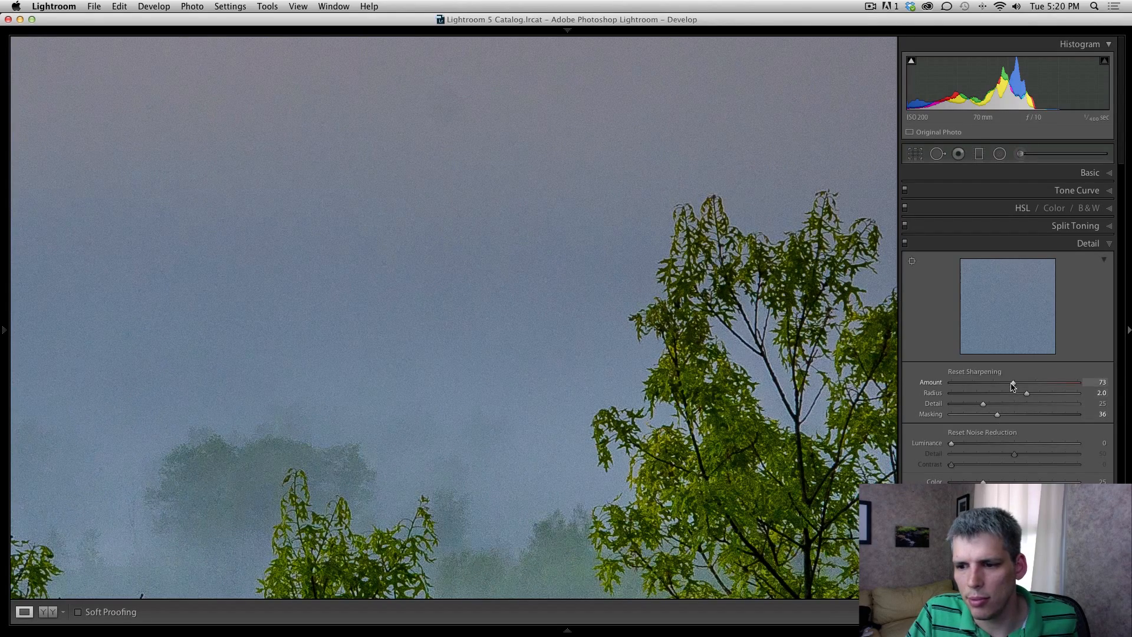
mouse_move(1013, 383)
mouse_down()
mouse_move(986, 405)
mouse_move(1017, 405)
mouse_up()
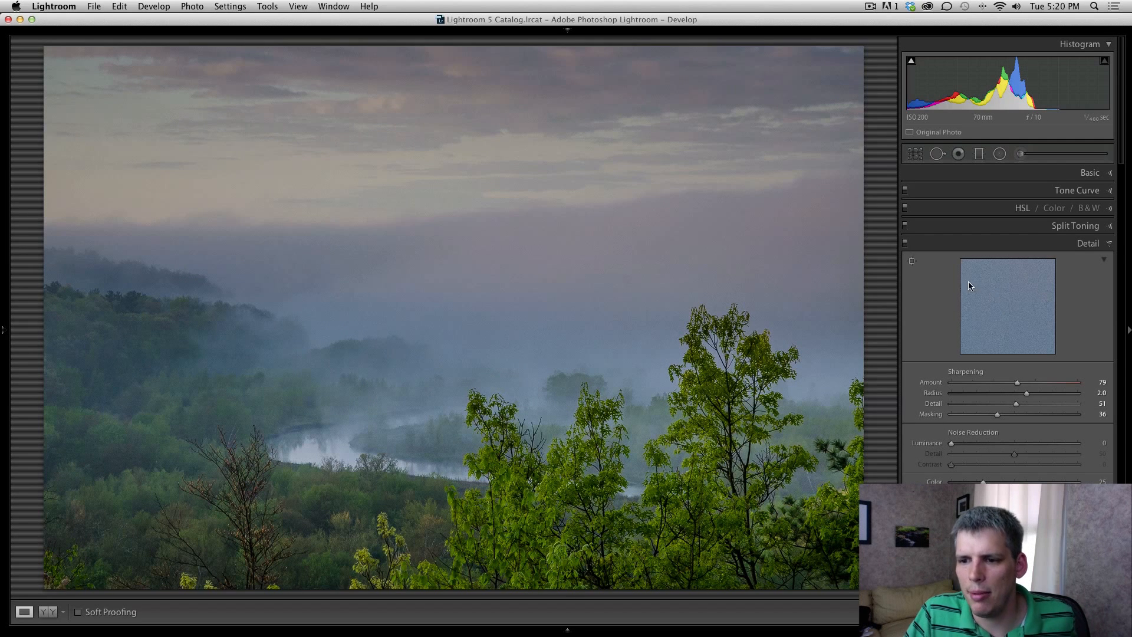
Step: Zoom into the foggy treetops, set Luminance noise reduction to 10, then return to Fit view
click(506, 302)
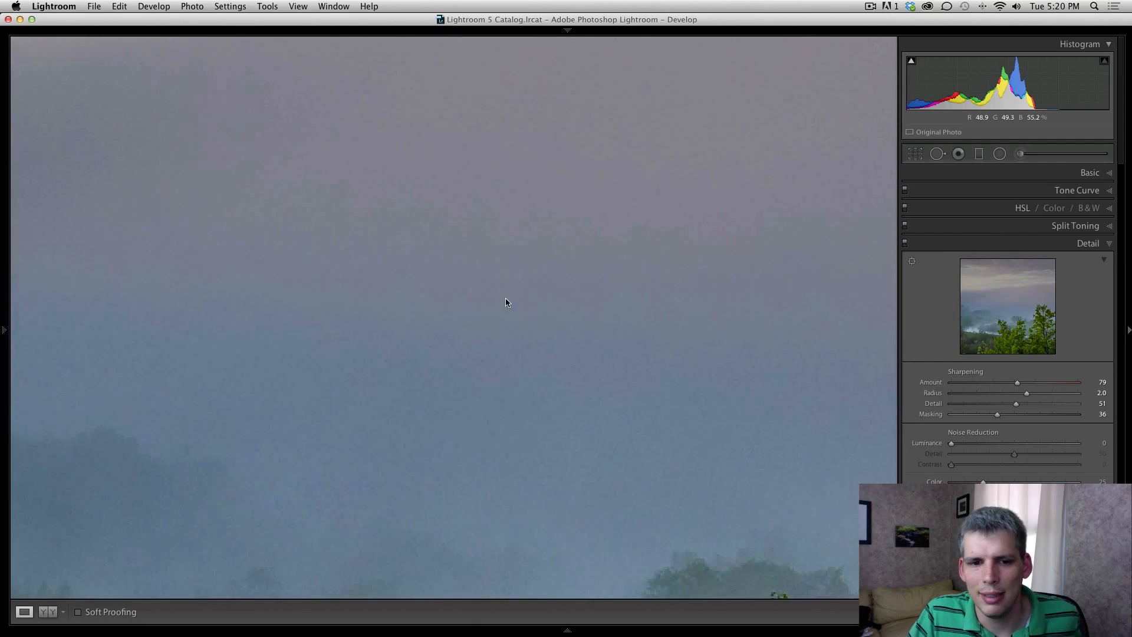
drag(532, 208, 571, 146)
drag(504, 434, 503, 237)
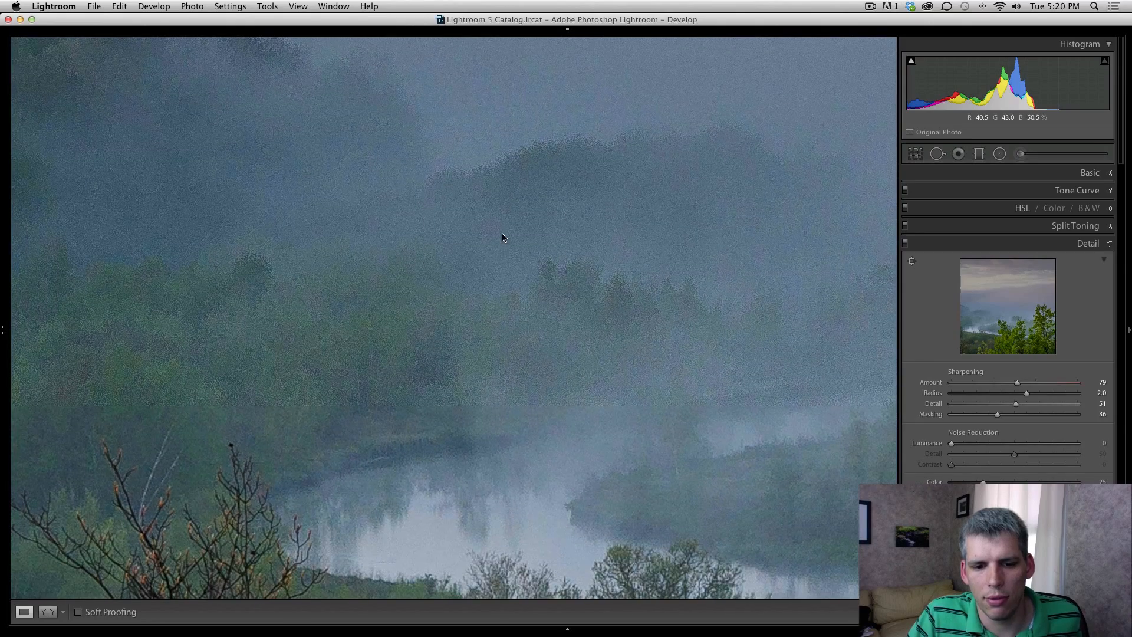
drag(513, 310, 518, 185)
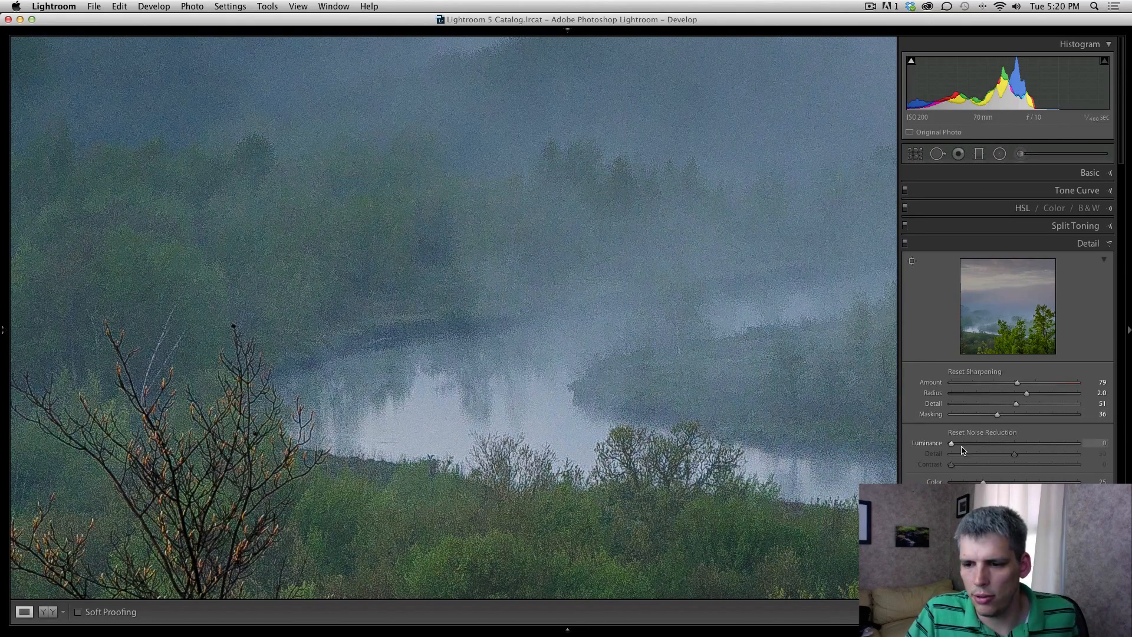
drag(956, 448, 960, 447)
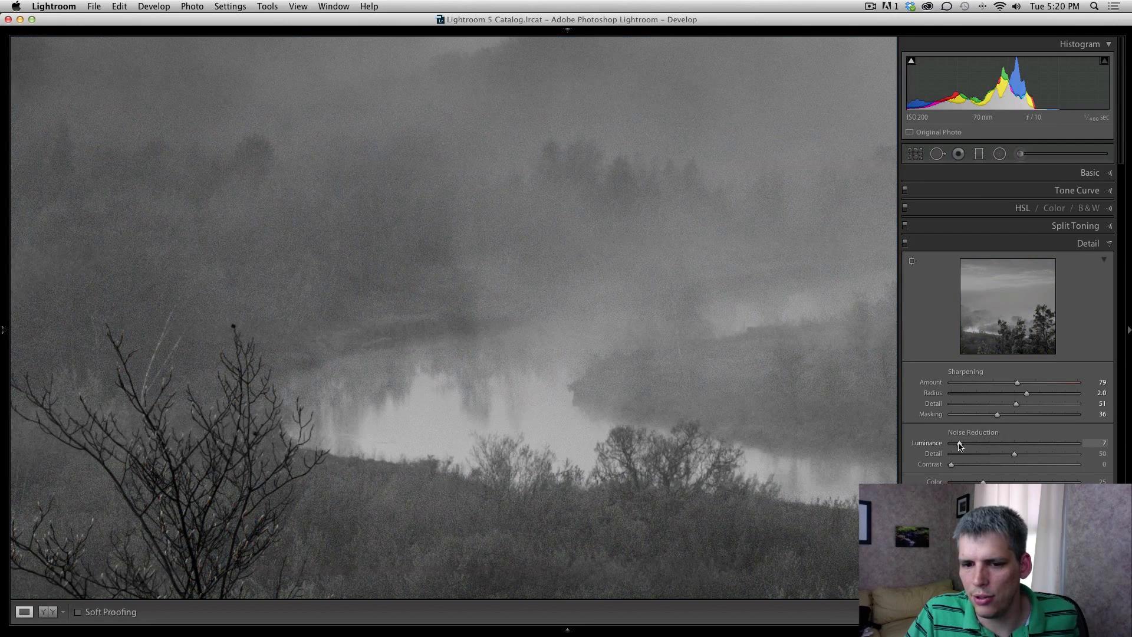
key(alt)
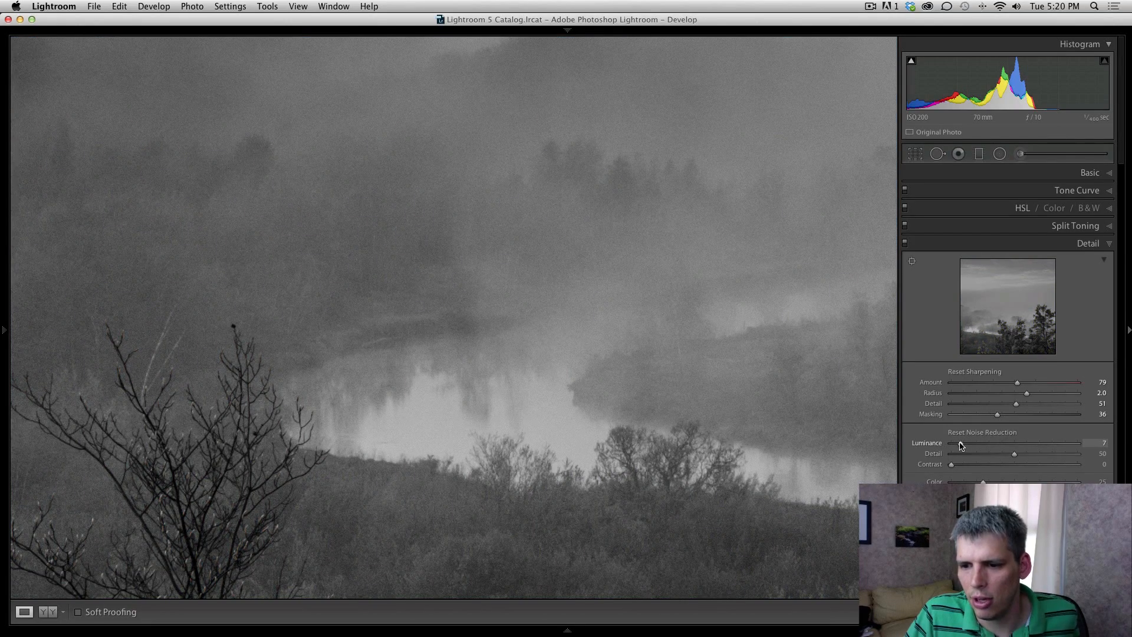
drag(960, 442, 964, 448)
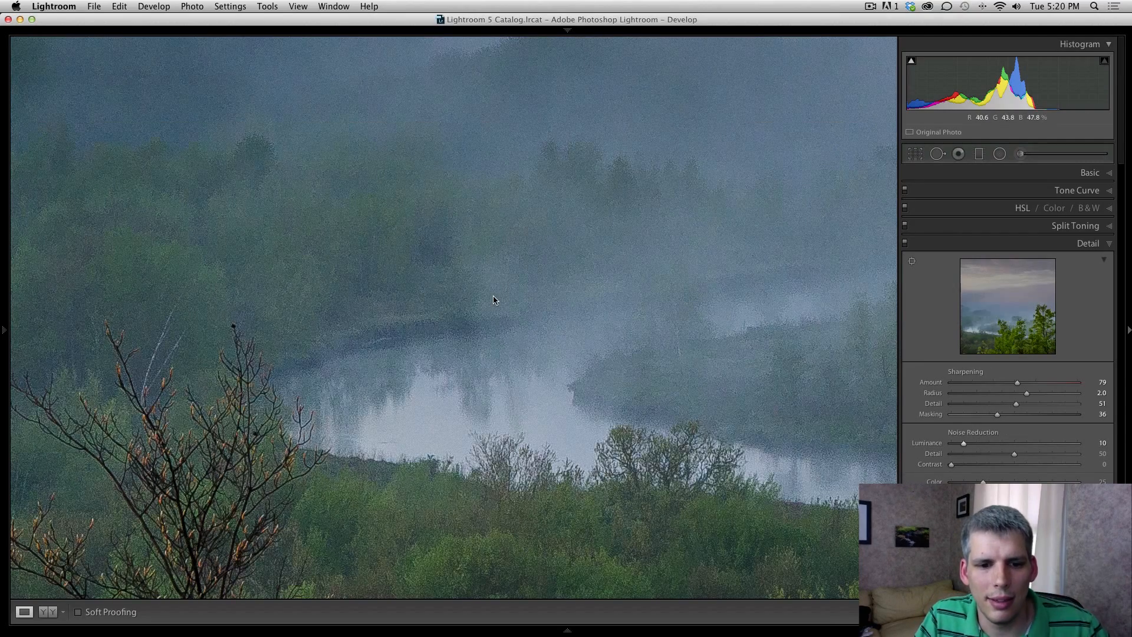
click(312, 304)
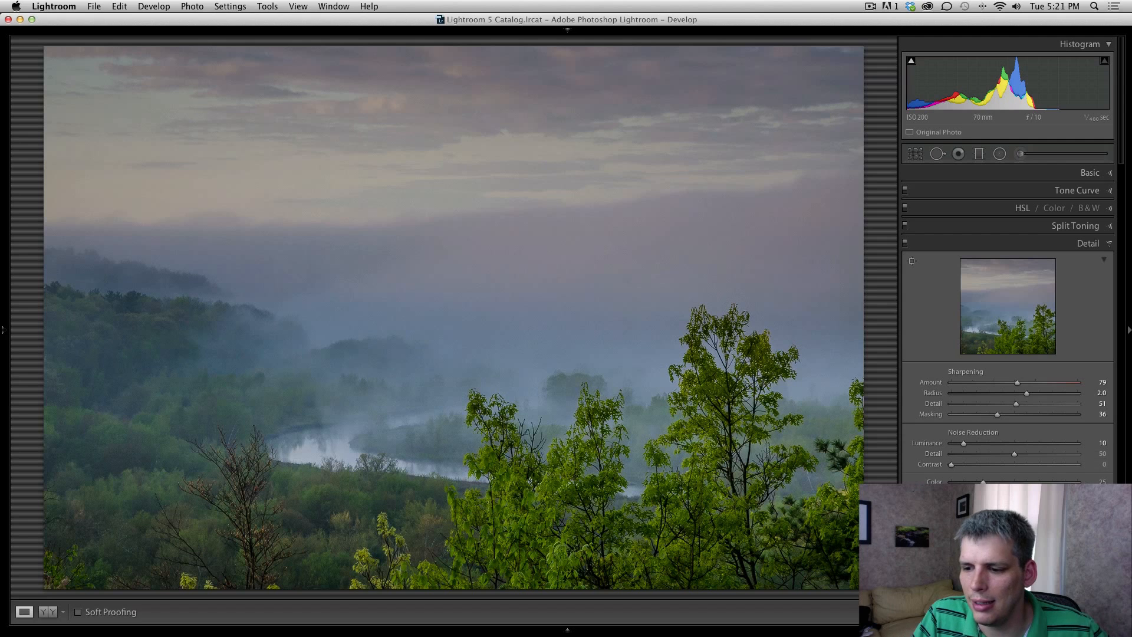
Step: Enable Profile Corrections and Remove Chromatic Aberration in the Lens Corrections panel
click(1067, 520)
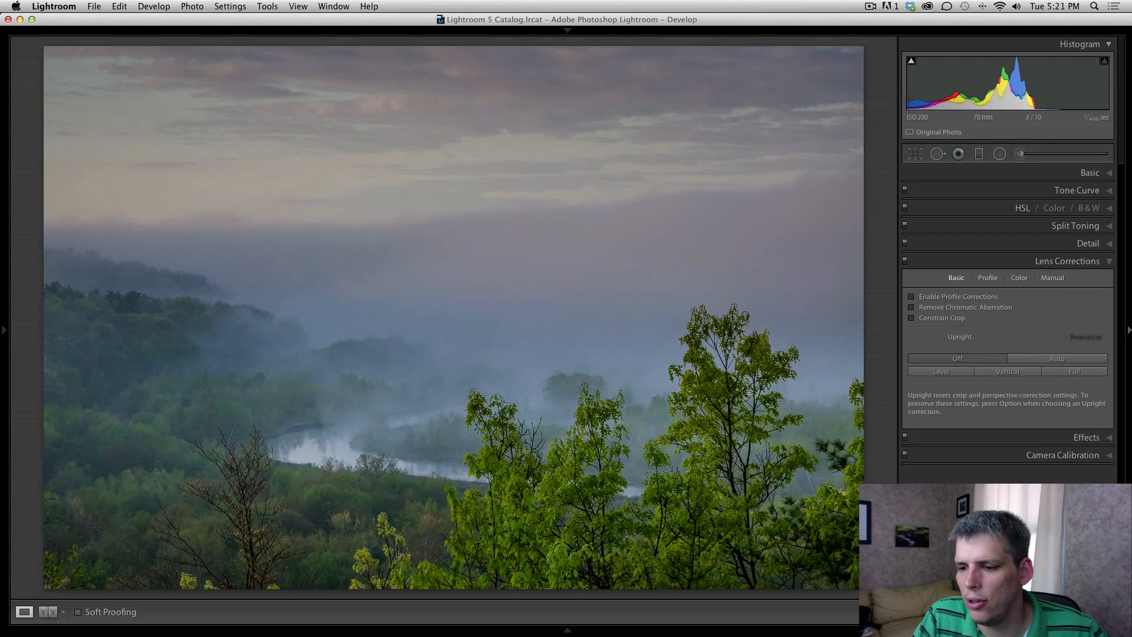
click(911, 298)
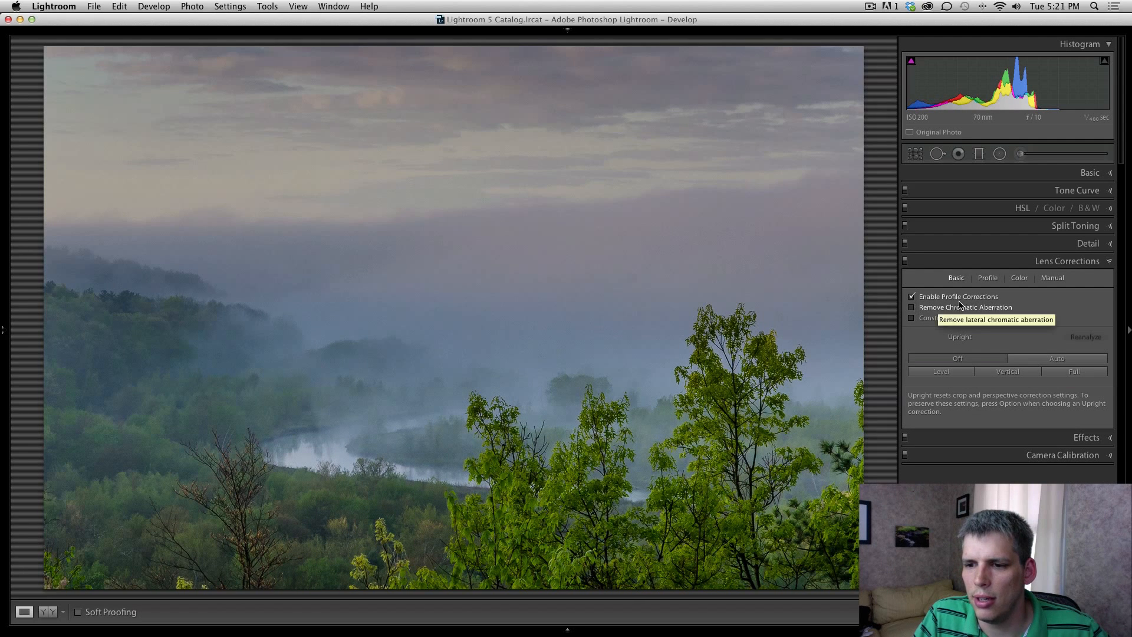
click(912, 319)
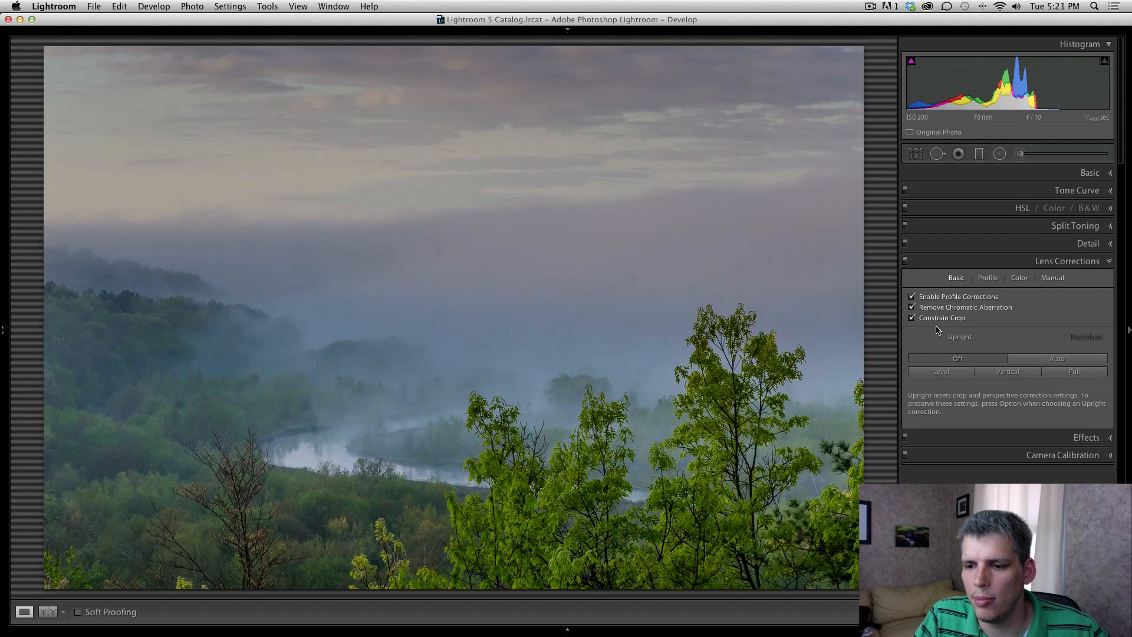
click(1067, 260)
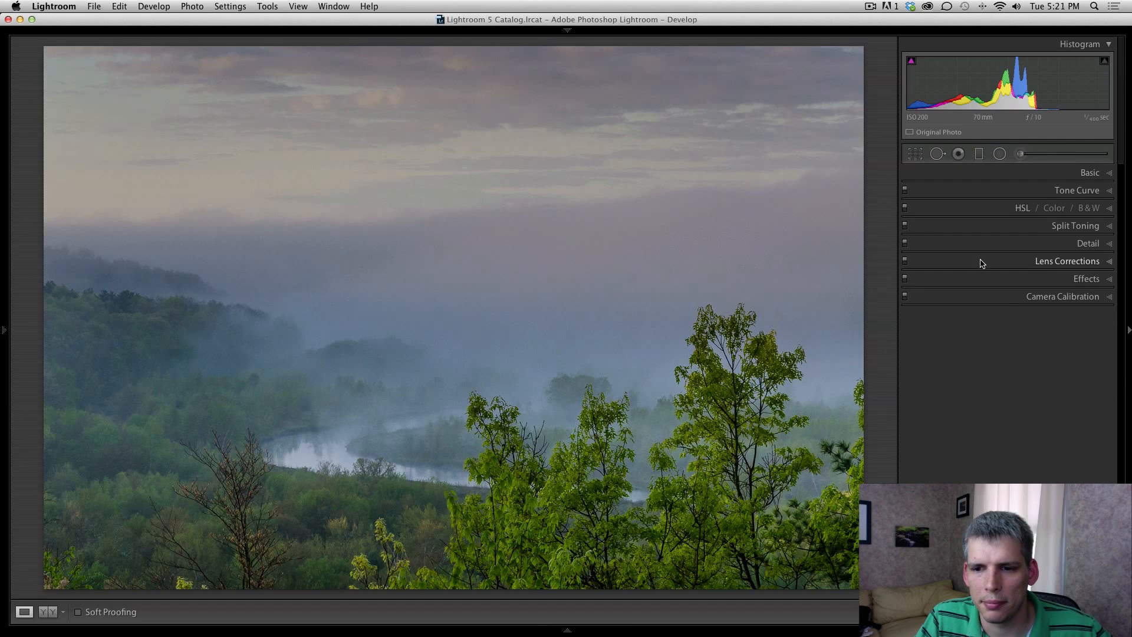
click(979, 154)
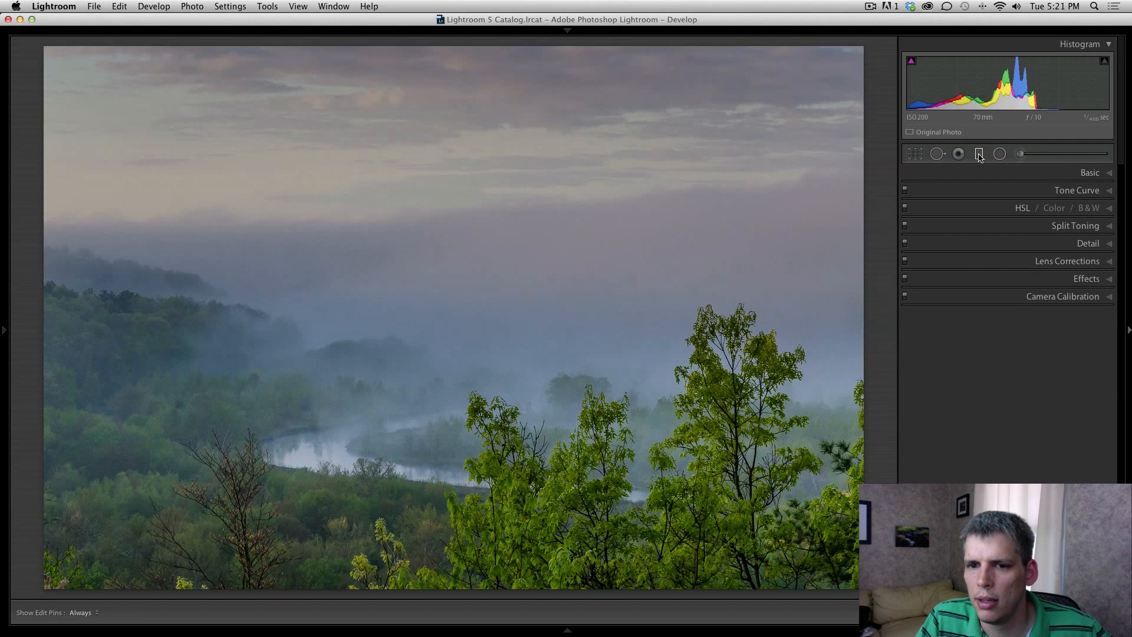
click(498, 350)
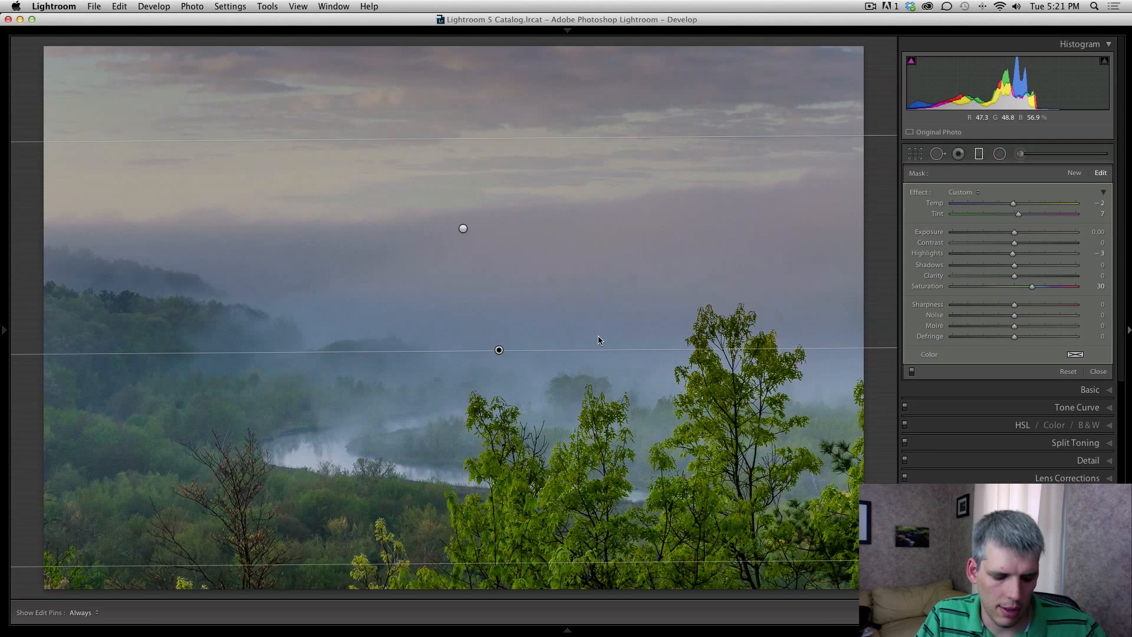
key(Delete)
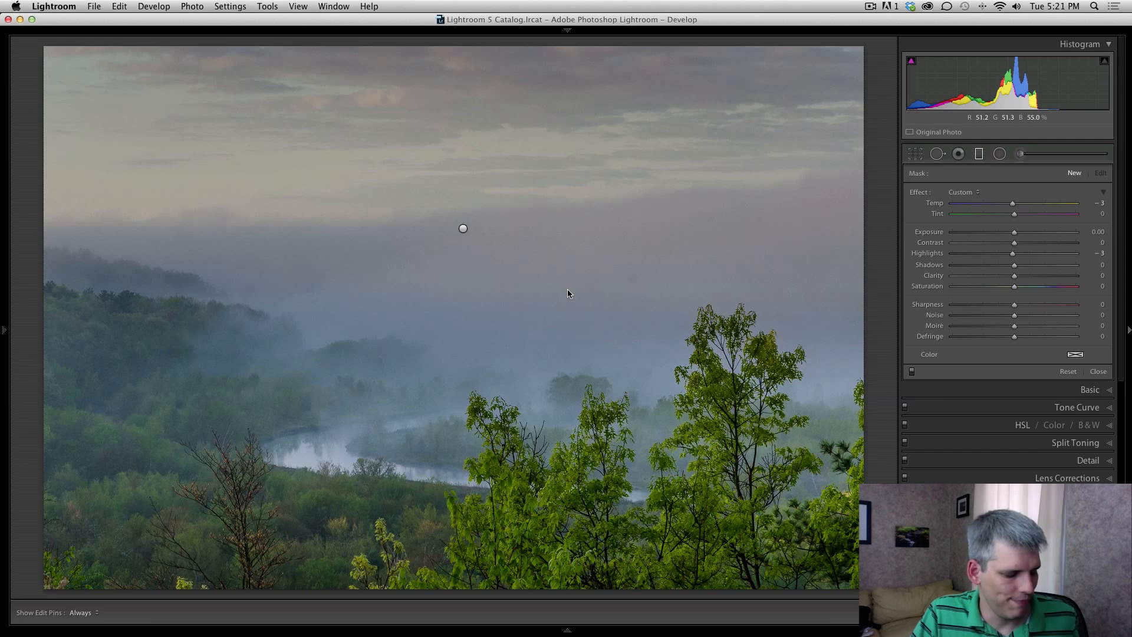
key(super+z)
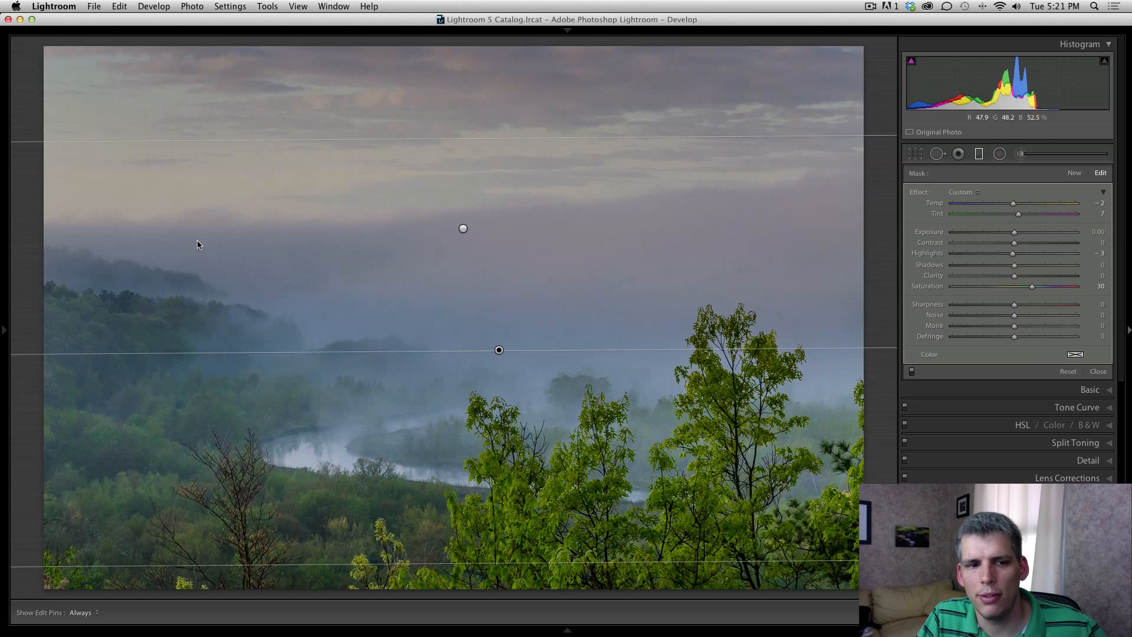
key(BackSpace)
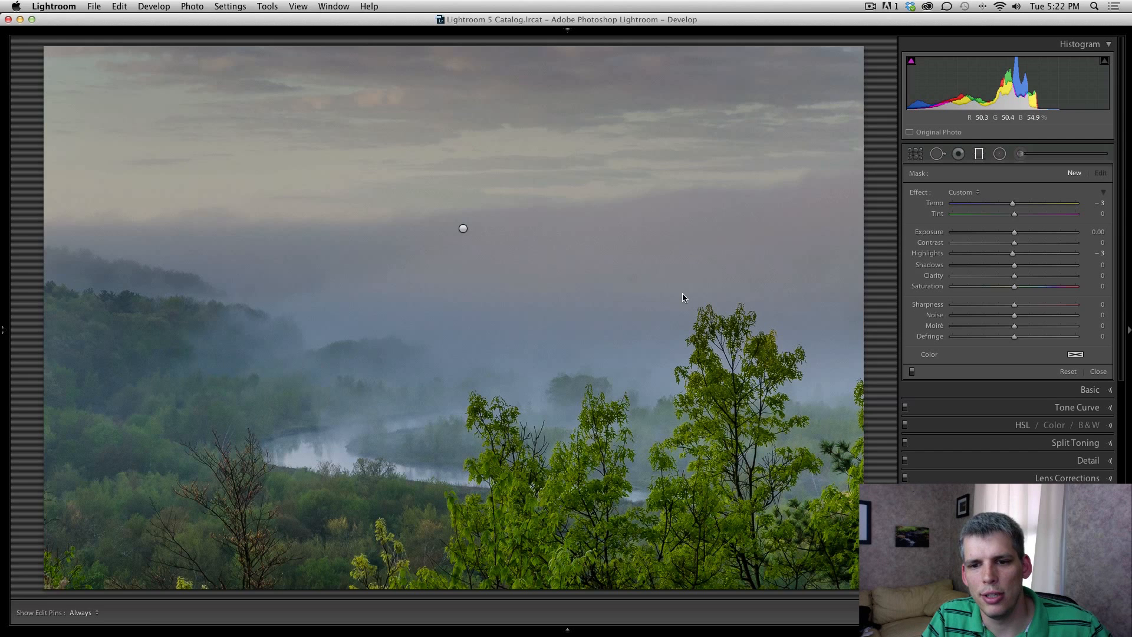
key(super+z)
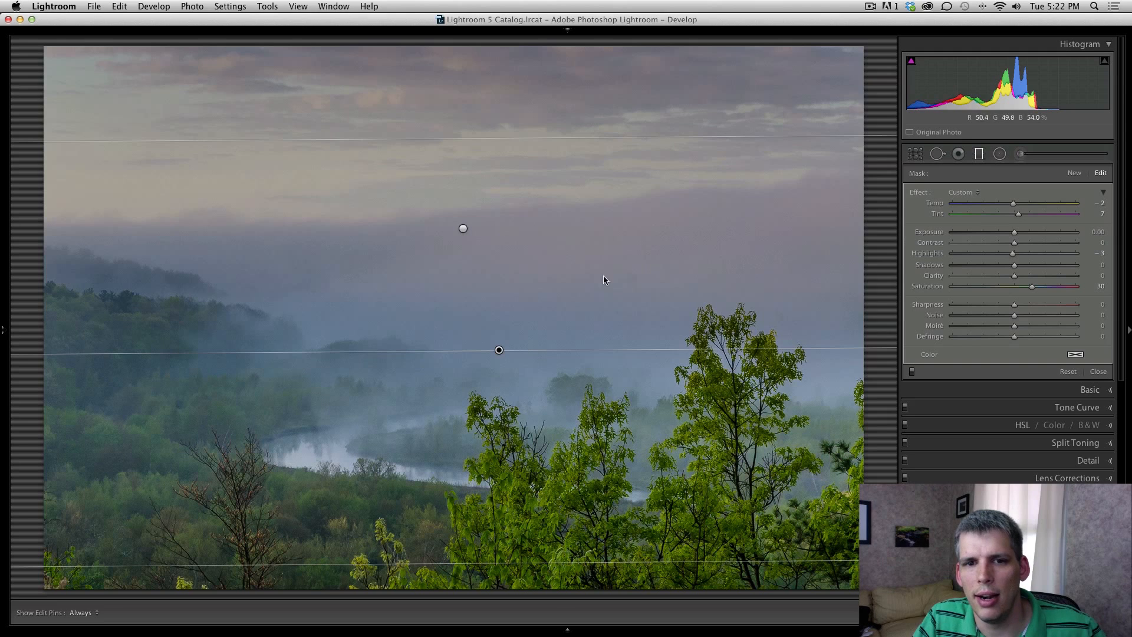
click(980, 153)
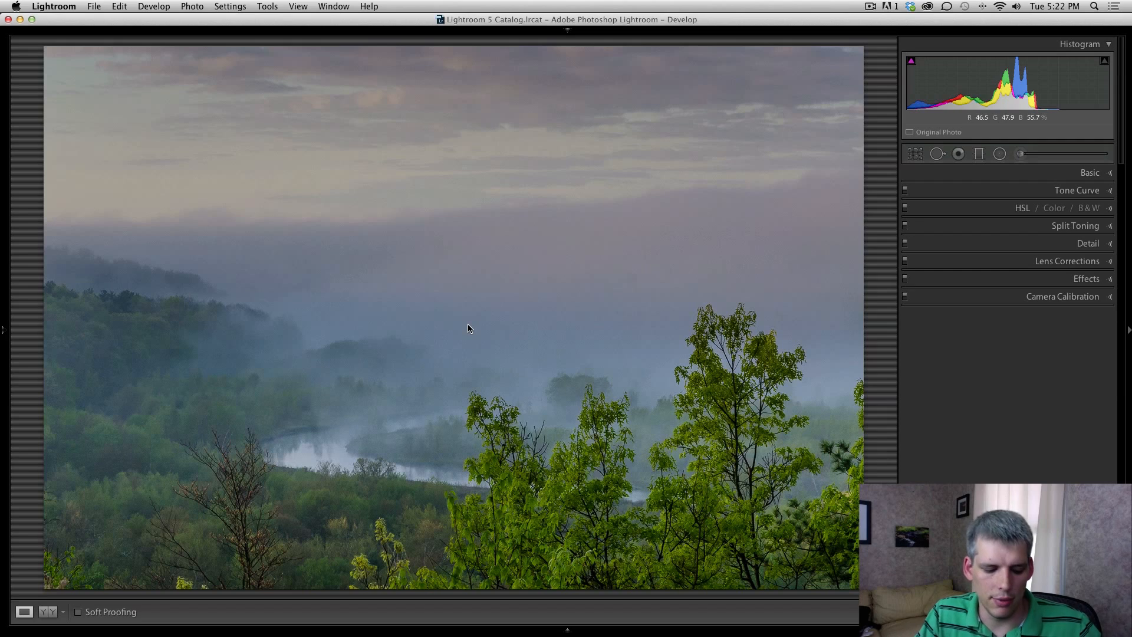
key(Right)
key(Left)
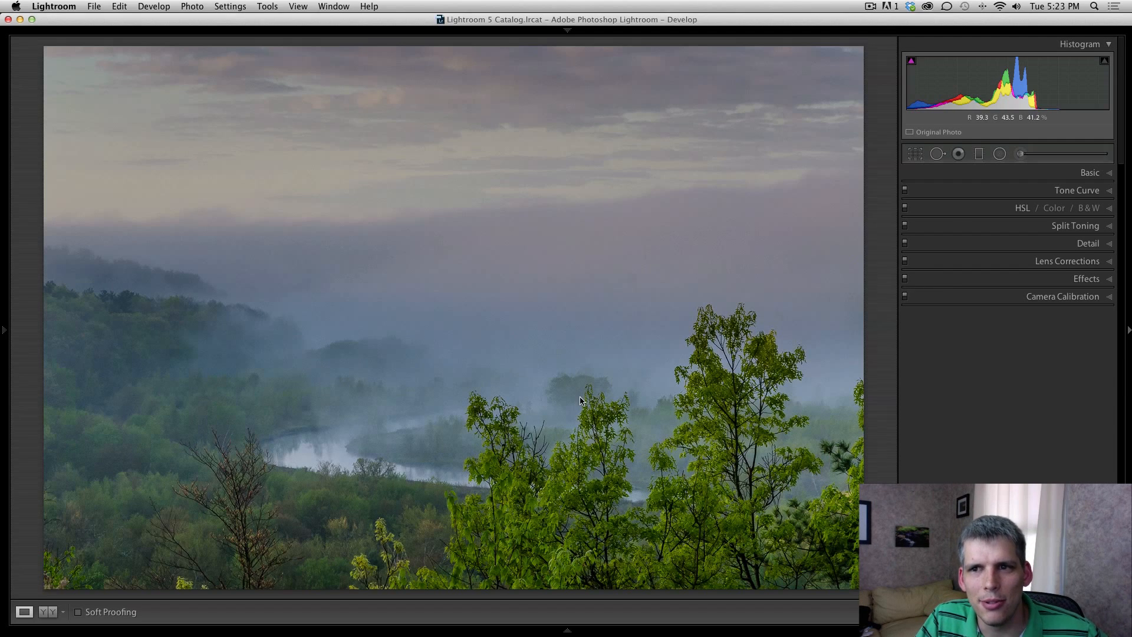
click(869, 8)
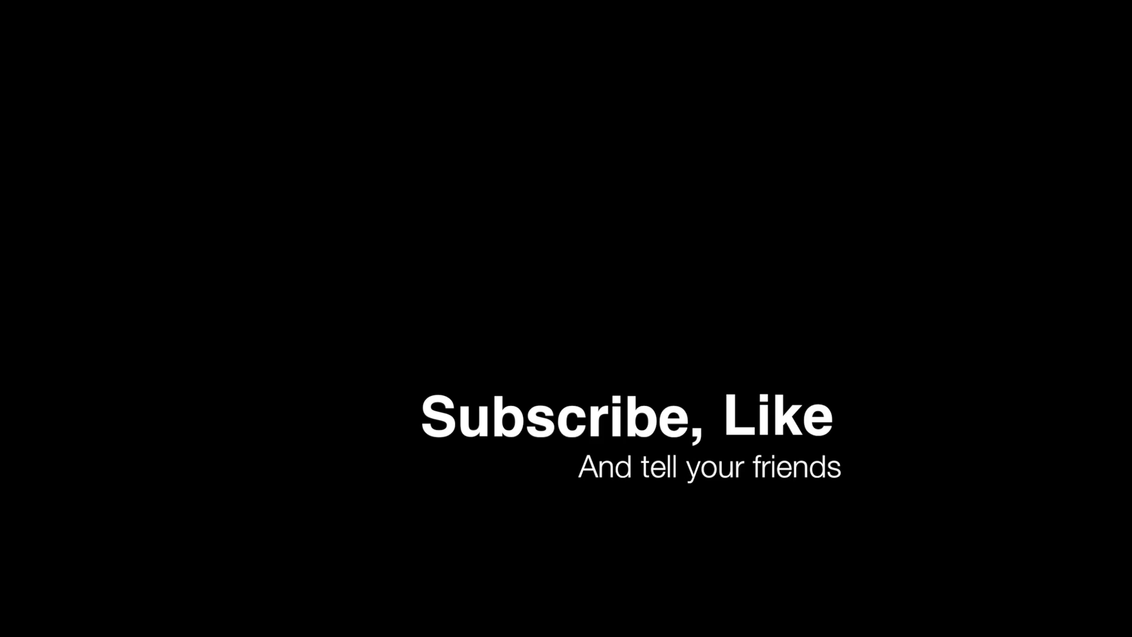